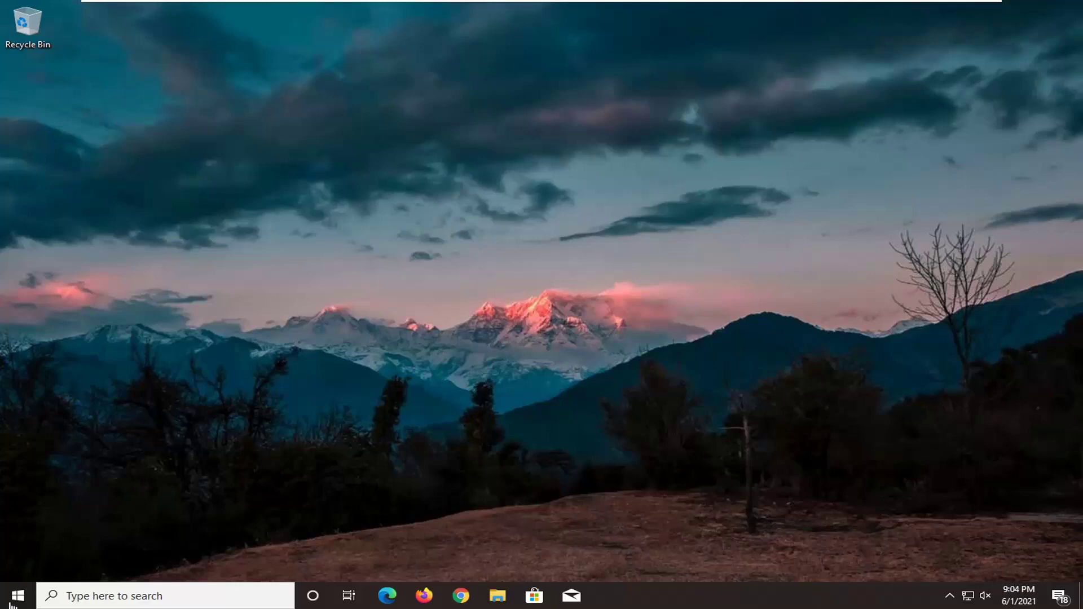
Step: Find Device Manager with a Start search for 'device manager' and launch it
left_click(11, 604)
type("devi")
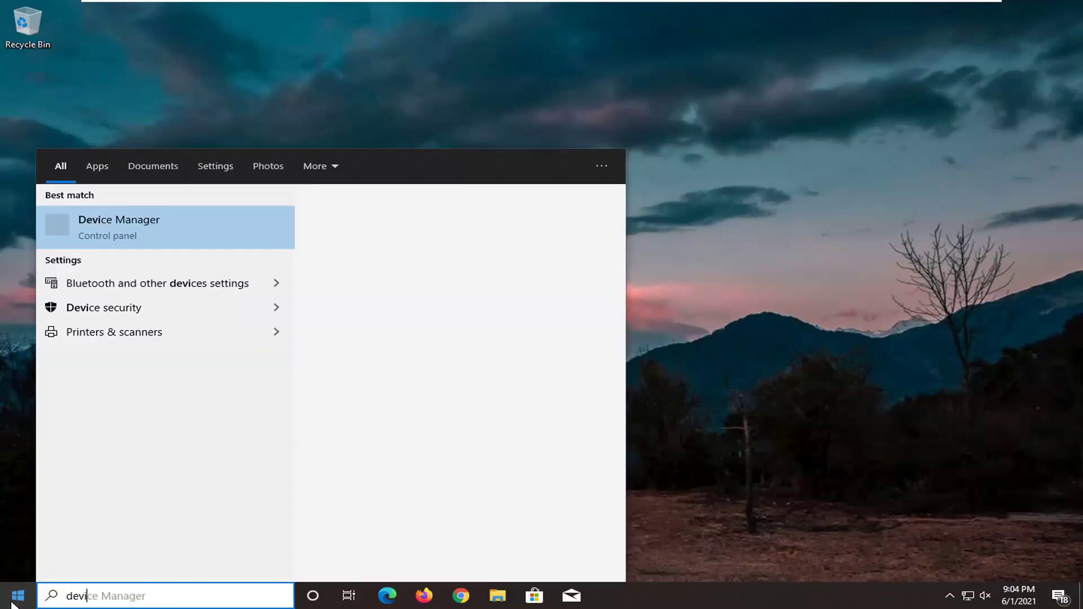
type("ce manager")
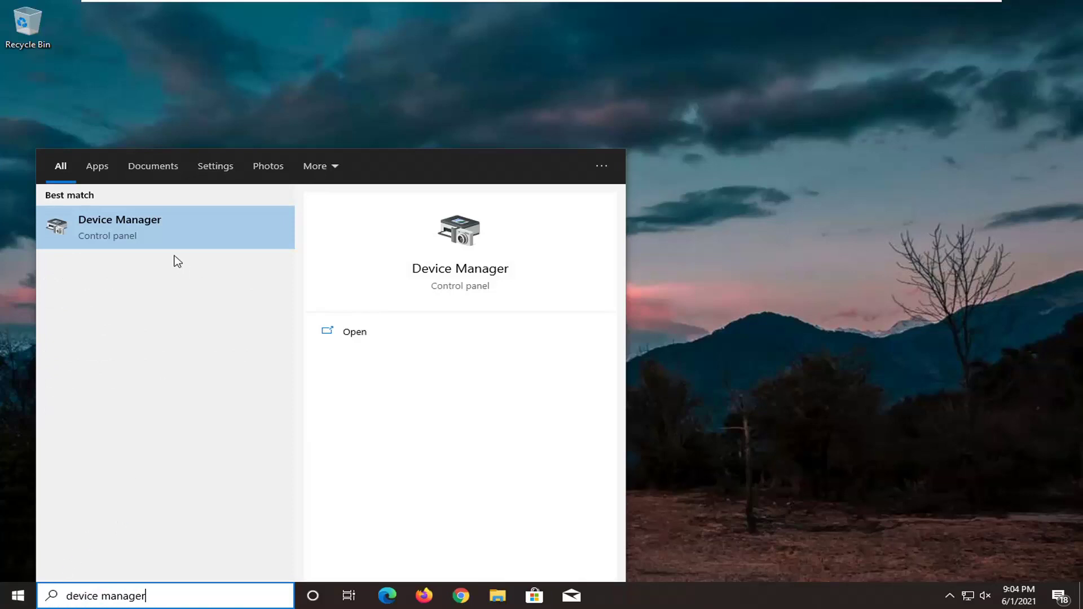
left_click(153, 226)
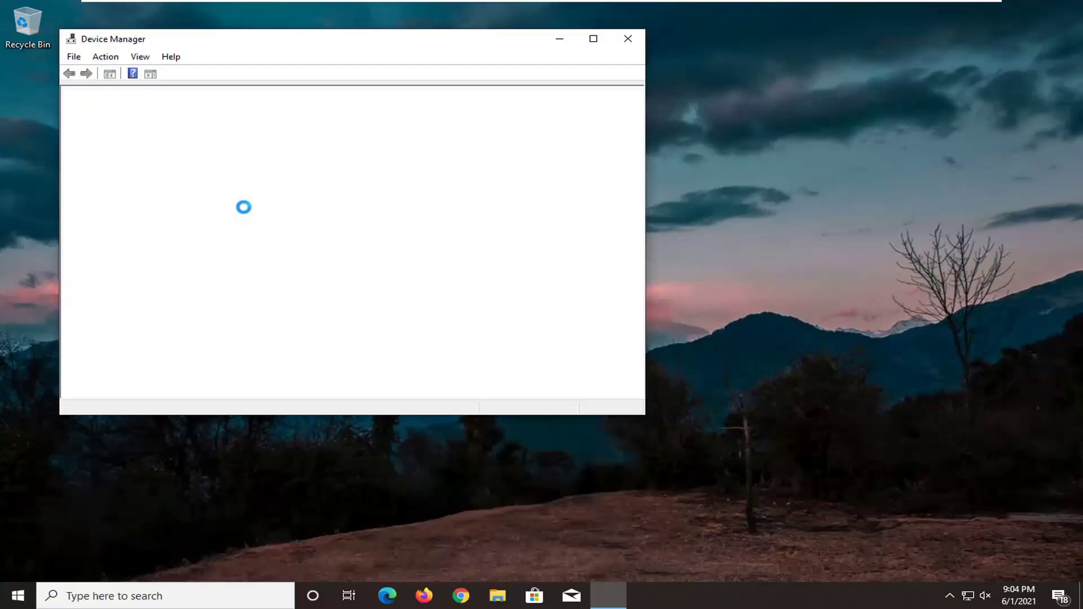
left_click_drag(278, 40, 433, 85)
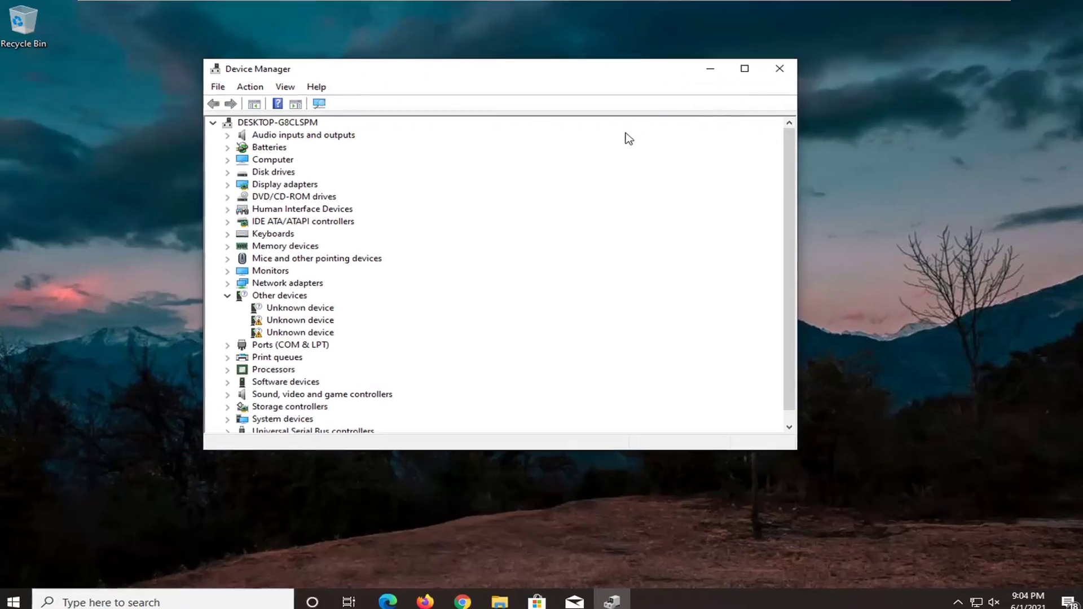
Step: Expand Universal Serial Bus controllers and select the Standard USB 3.1 eXtensible Host Controller
scroll(279, 334, "down", 1)
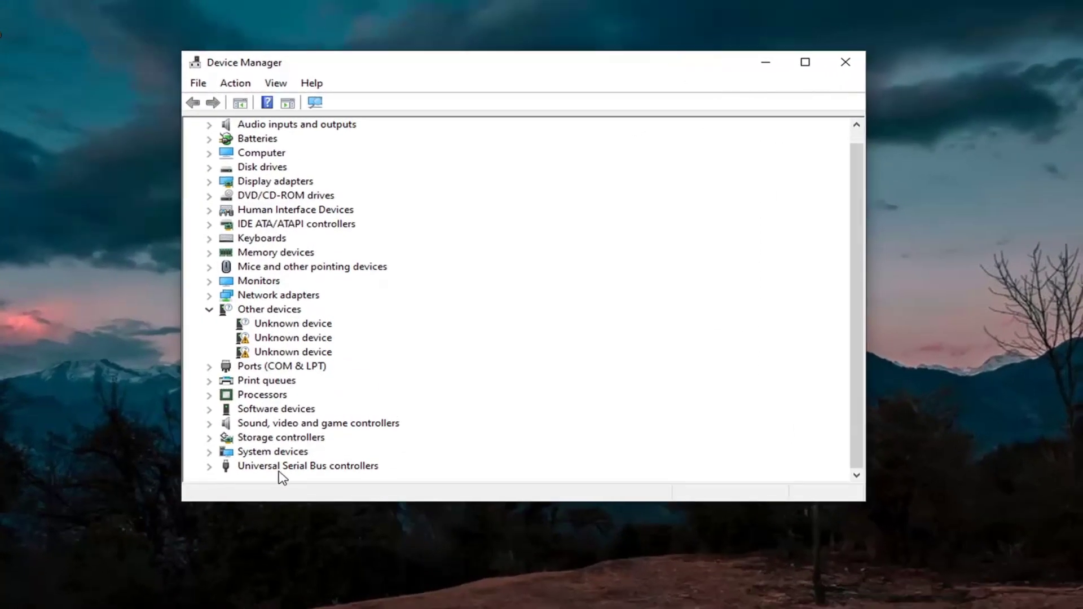
left_click(276, 486)
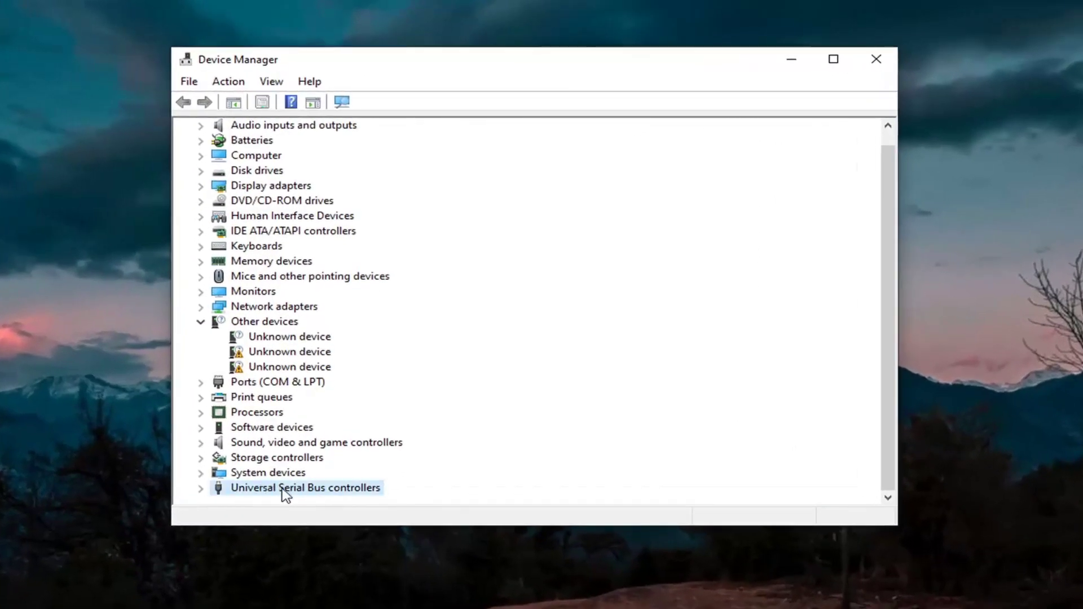
double_click(282, 488)
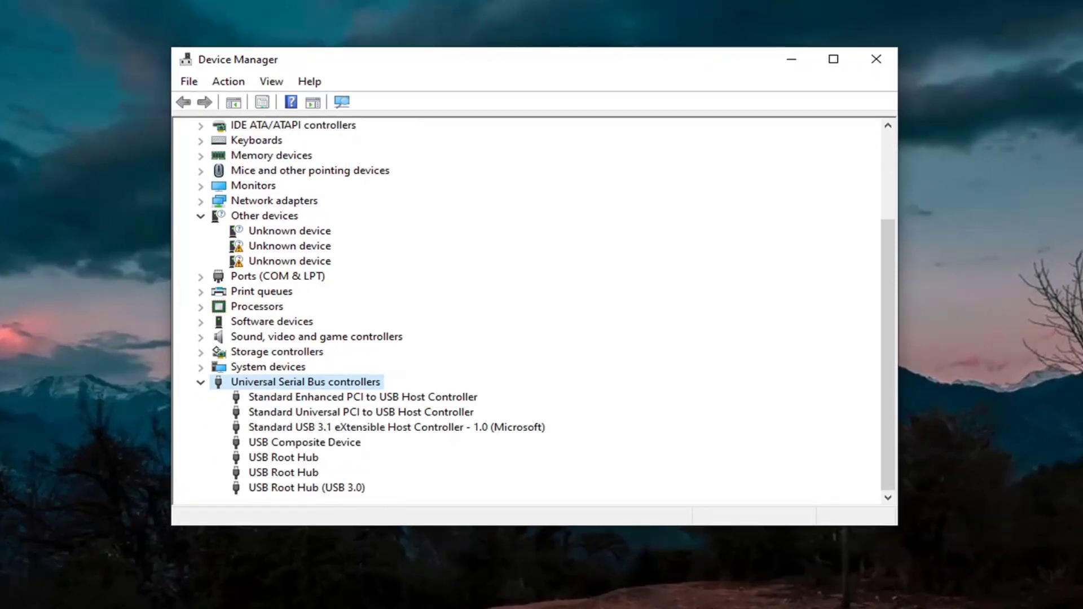
left_click(334, 443)
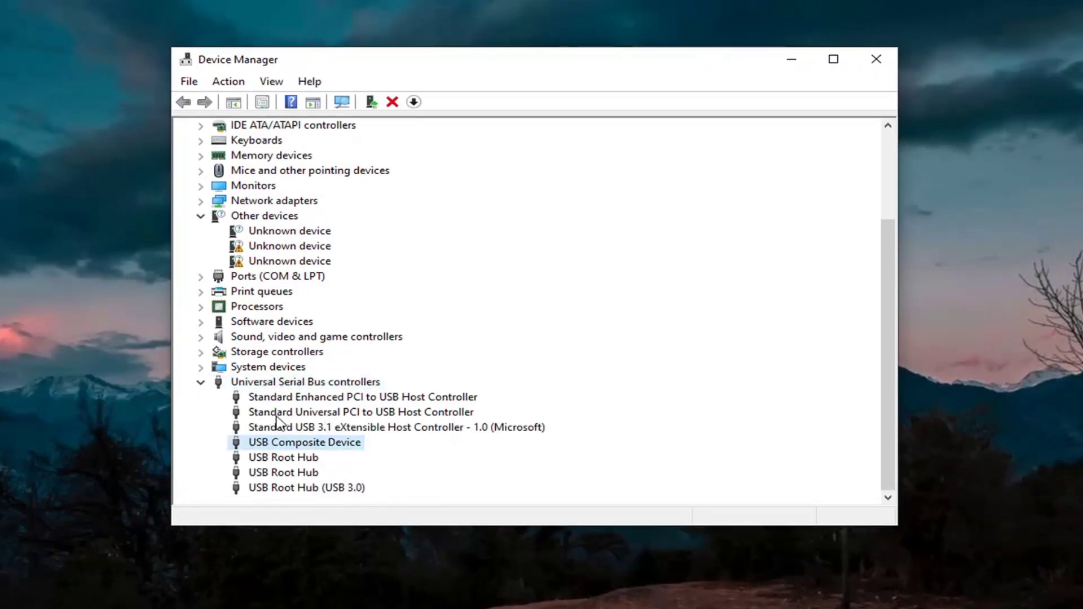
left_click(342, 427)
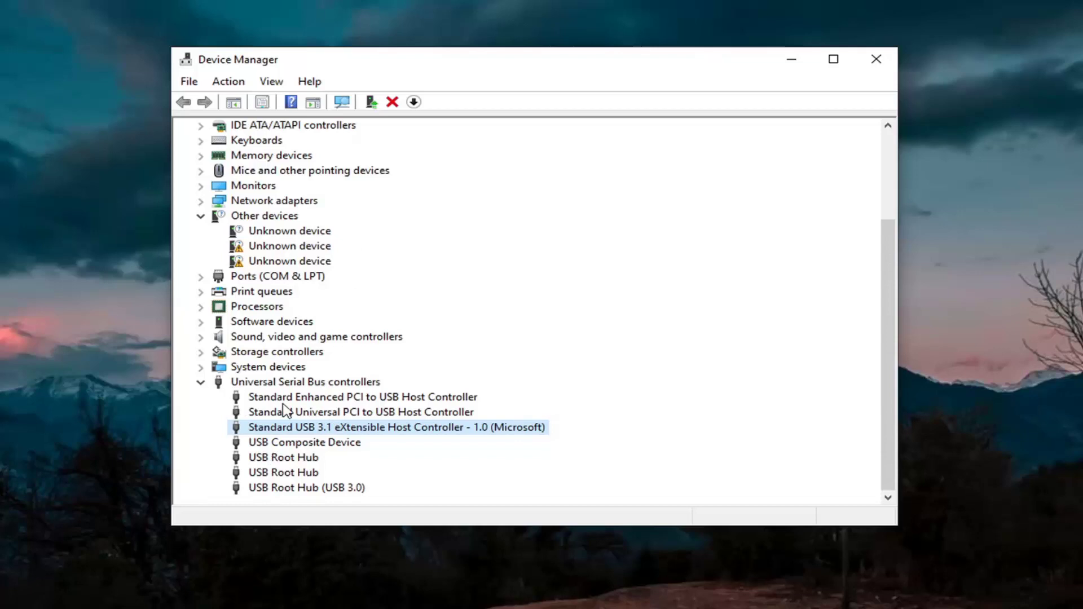
Step: Update the USB 3.1 host controller's driver to USB xHCI Compliant Host Controller from the local driver list
right_click(288, 428)
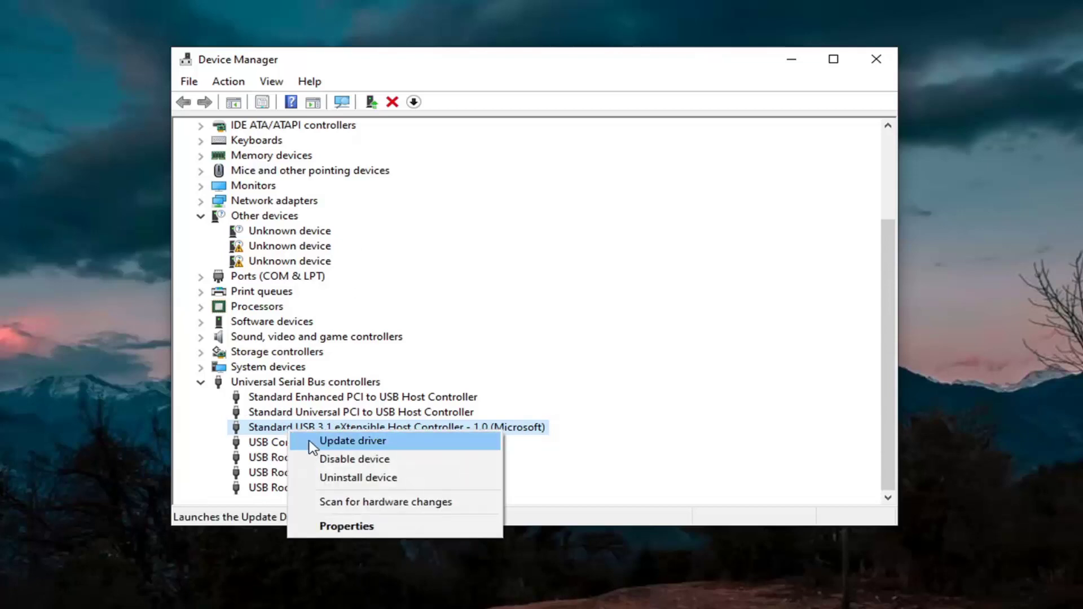
left_click(334, 445)
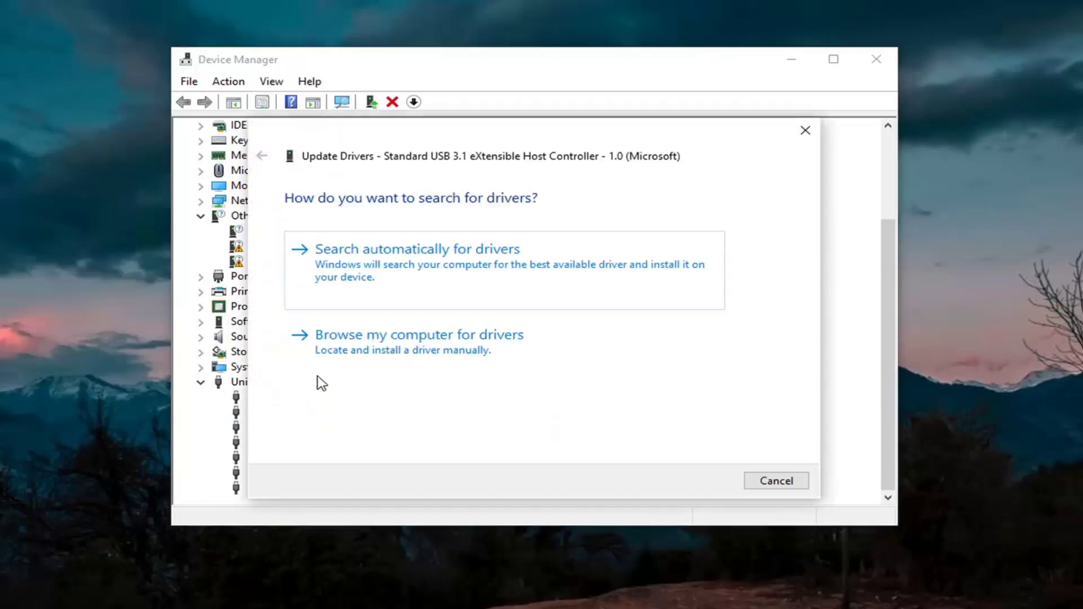
left_click(431, 352)
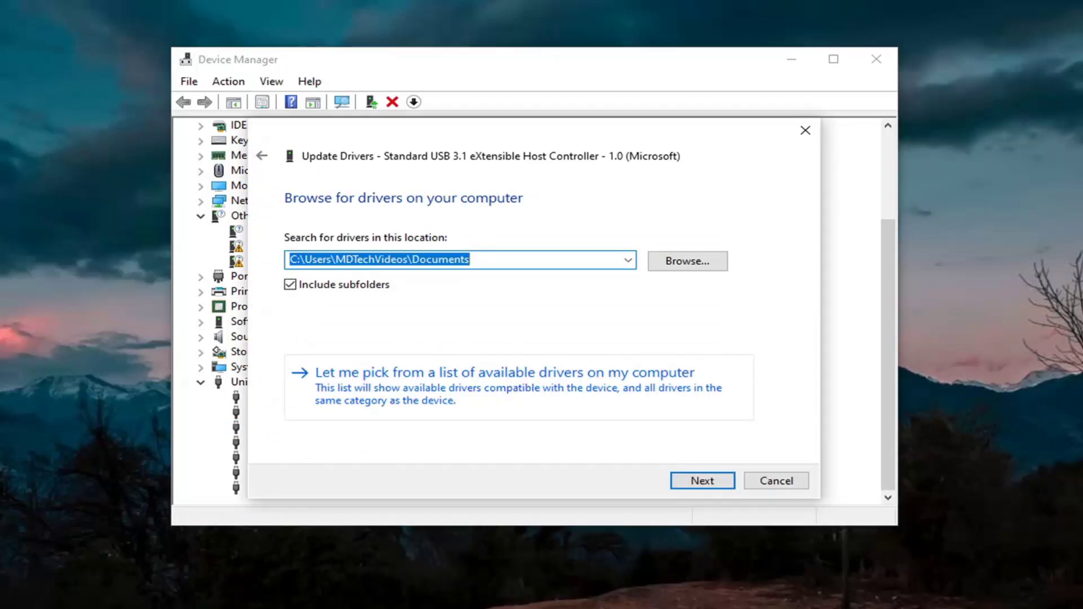
left_click(502, 395)
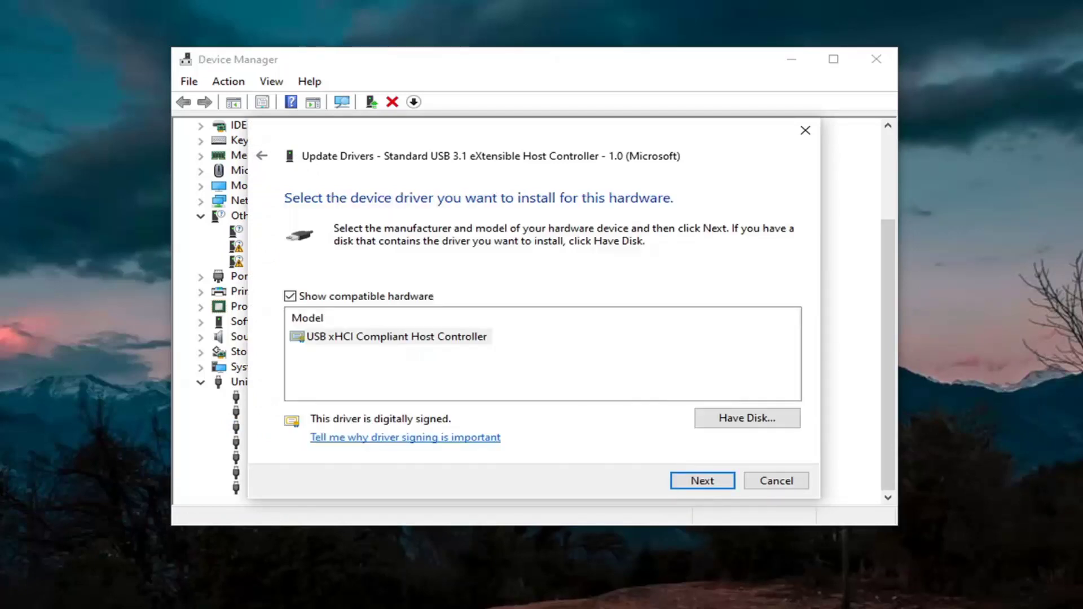
left_click(701, 480)
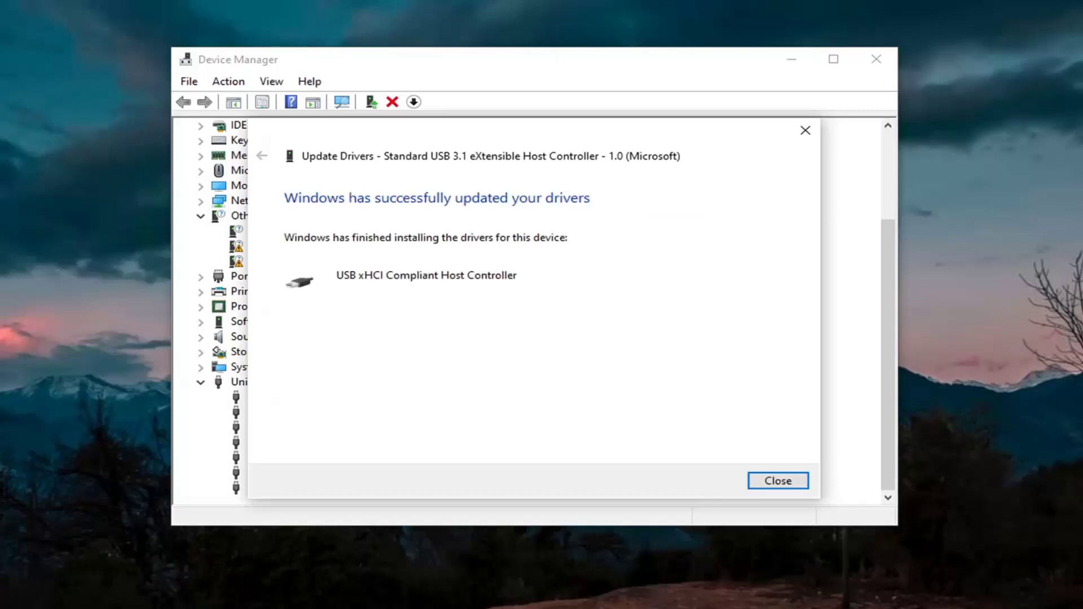
Step: Close the finished driver update dialog and show This PC in File Explorer
left_click(772, 484)
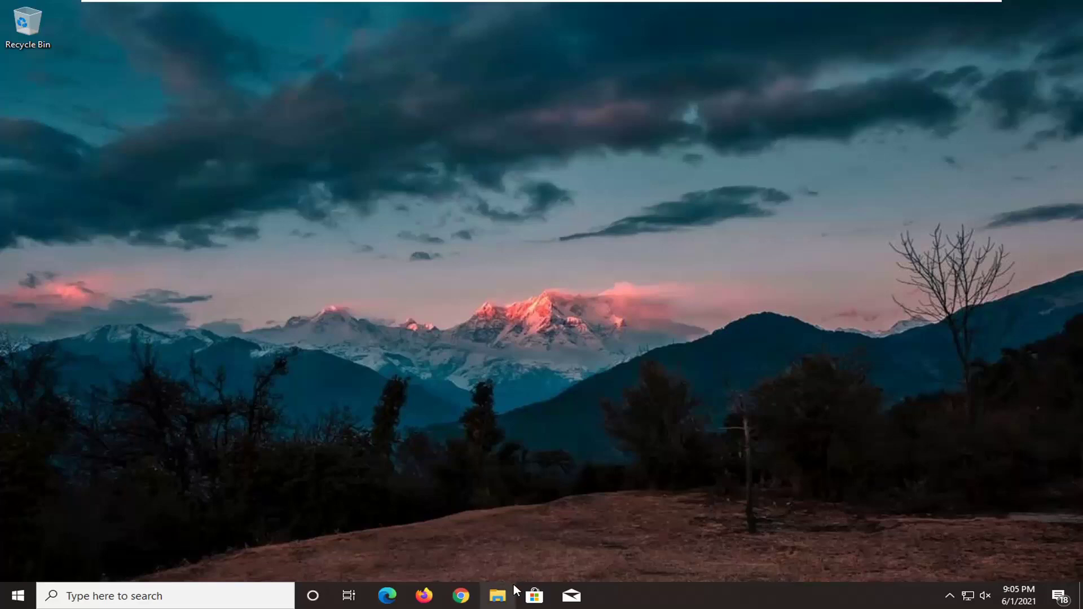
left_click(512, 586)
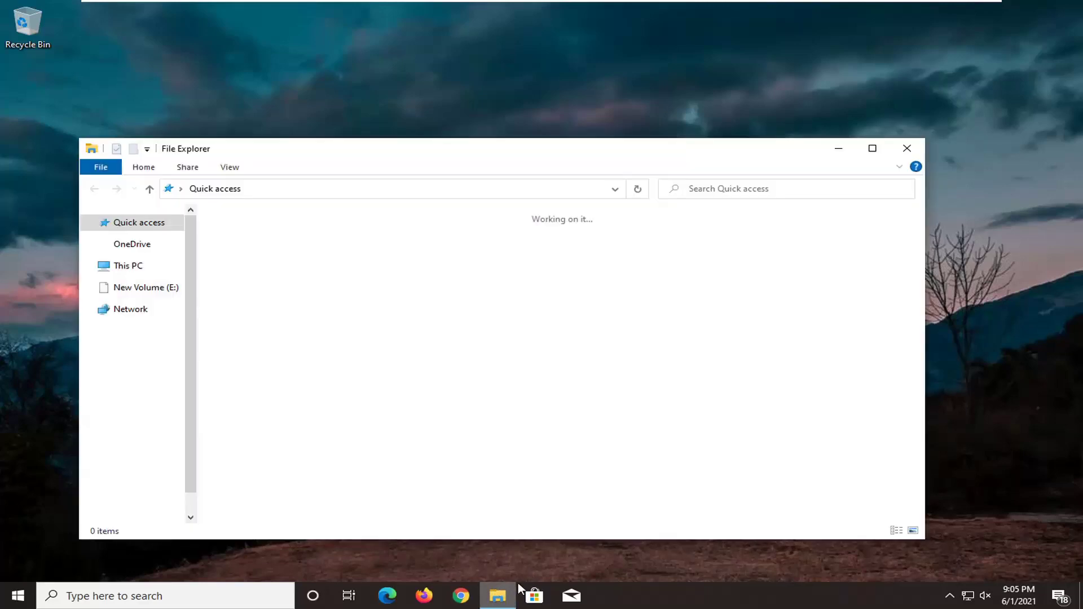
left_click_drag(476, 167, 499, 100)
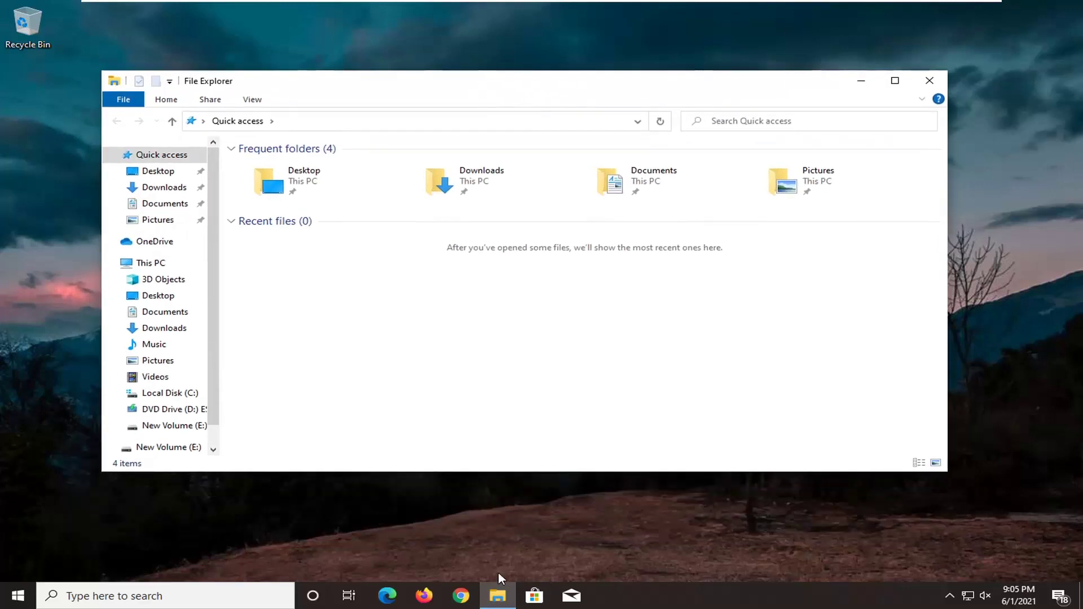
left_click(129, 268)
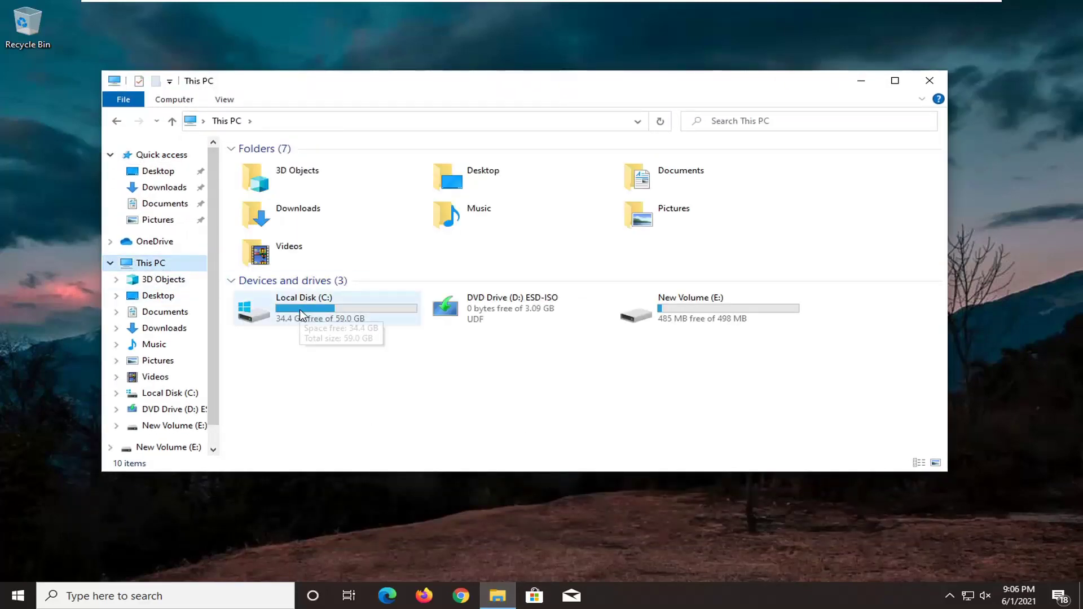
Step: Run Error checking on Local Disk (C:) from the Tools tab of its Properties
right_click(301, 313)
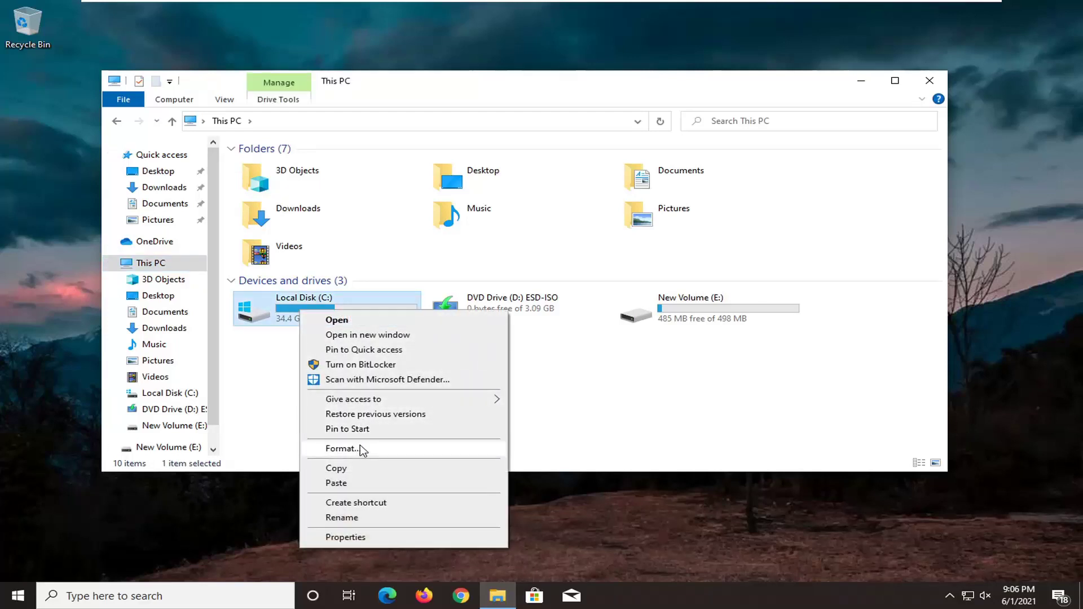
left_click(361, 537)
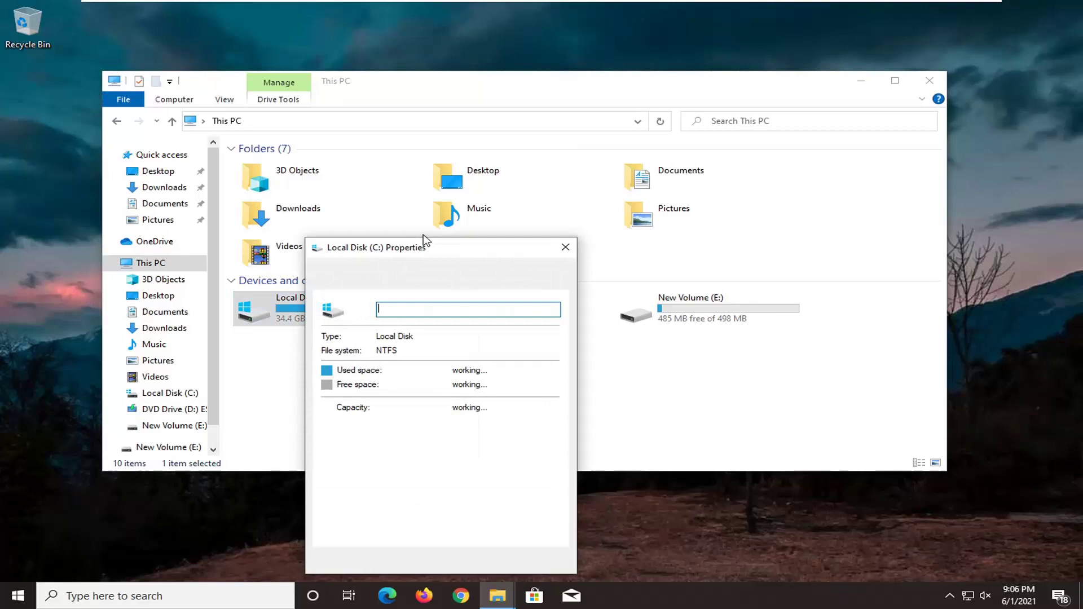
left_click_drag(427, 249, 484, 114)
left_click(466, 150)
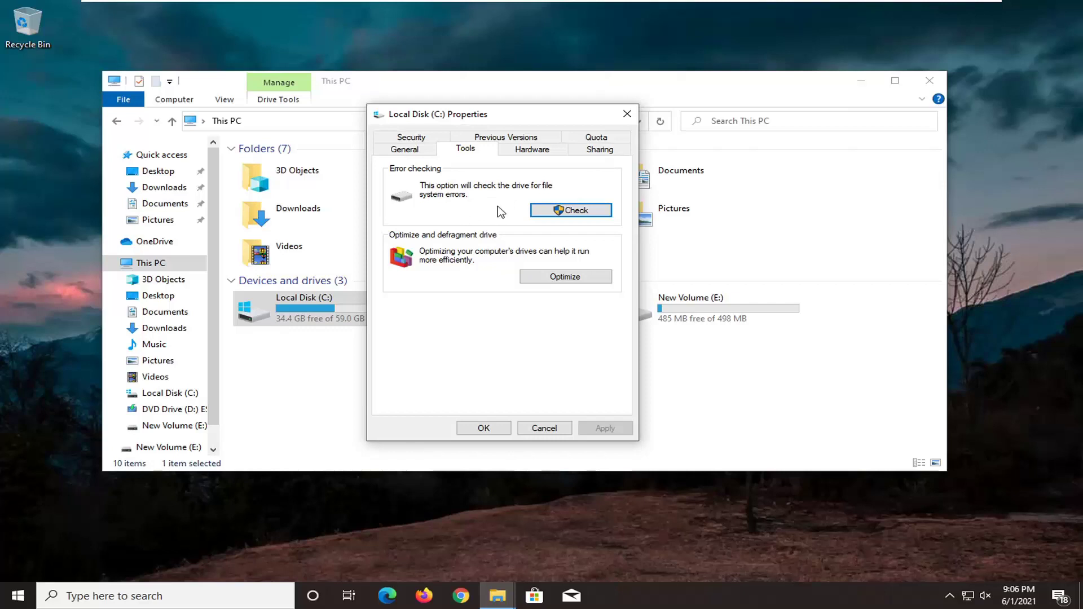
left_click(532, 209)
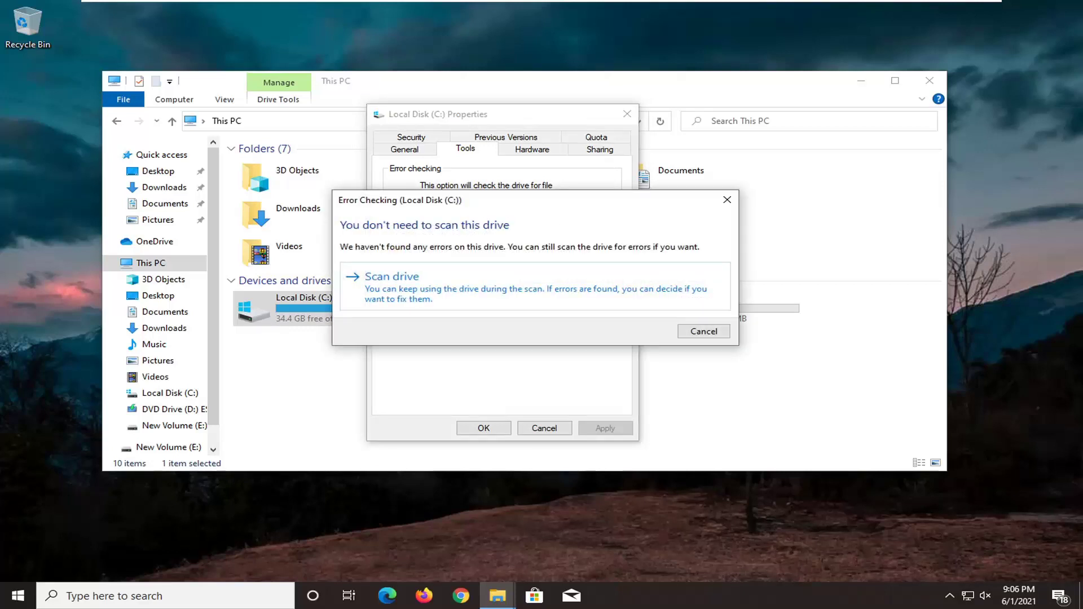
Step: Scan Local Disk (C:) anyway and wait until it reports no errors found
left_click(442, 291)
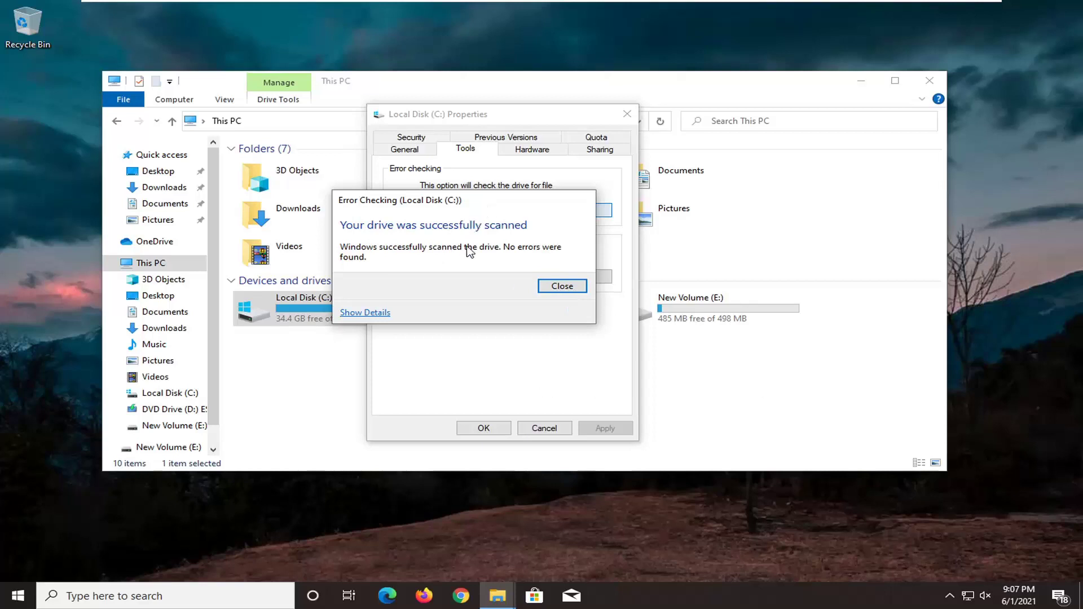
Step: Dismiss the scan result, then close the Local Disk (C:) properties and File Explorer
left_click(558, 285)
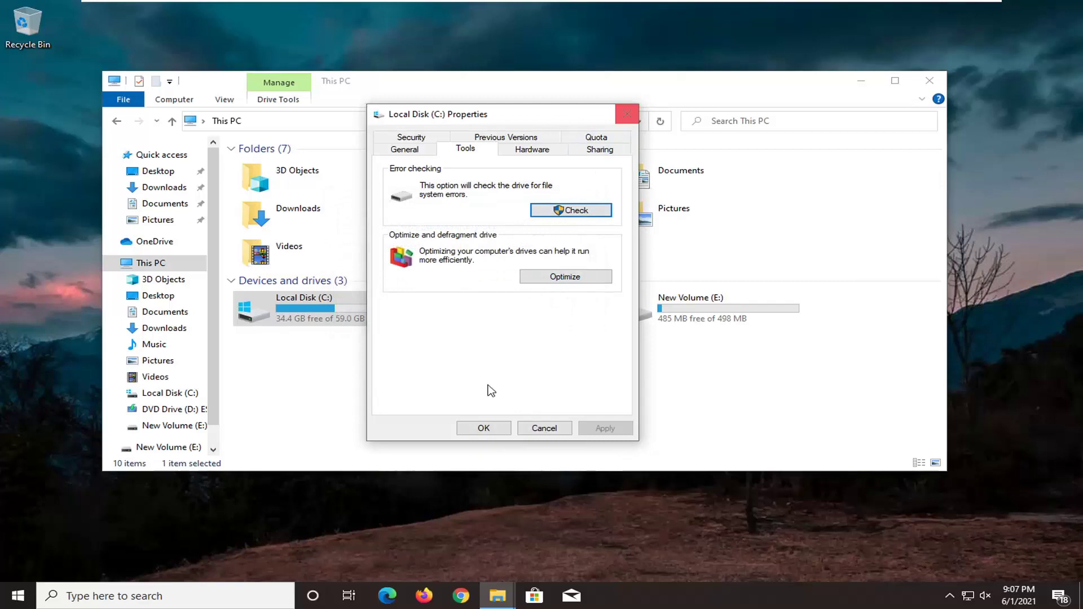
left_click(484, 428)
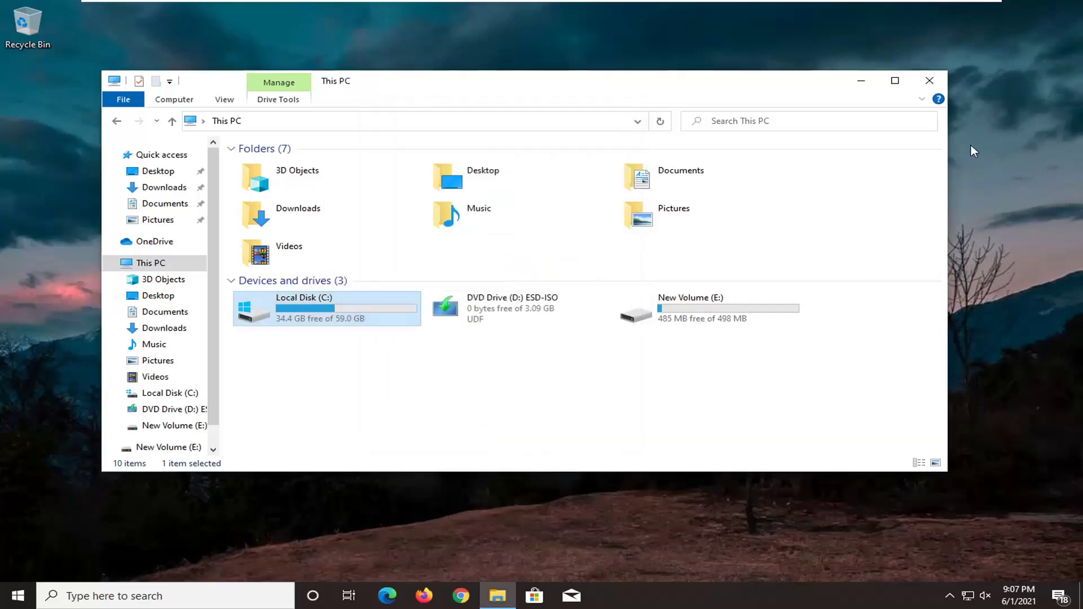
left_click(929, 80)
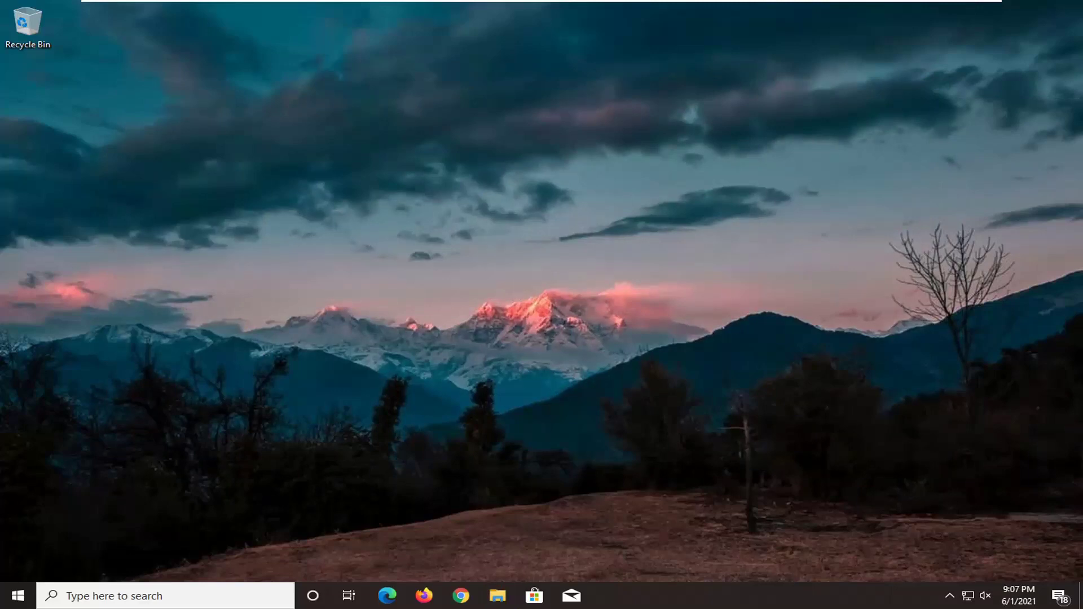
Step: Reopen Device Manager through a Start menu search for 'device manager'
left_click(18, 595)
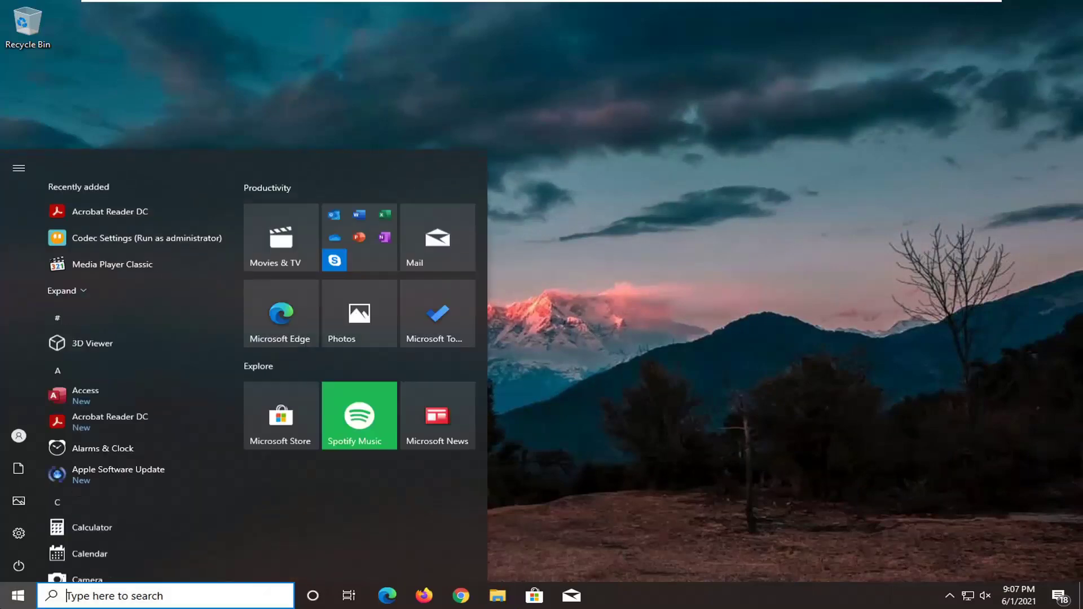
type("device")
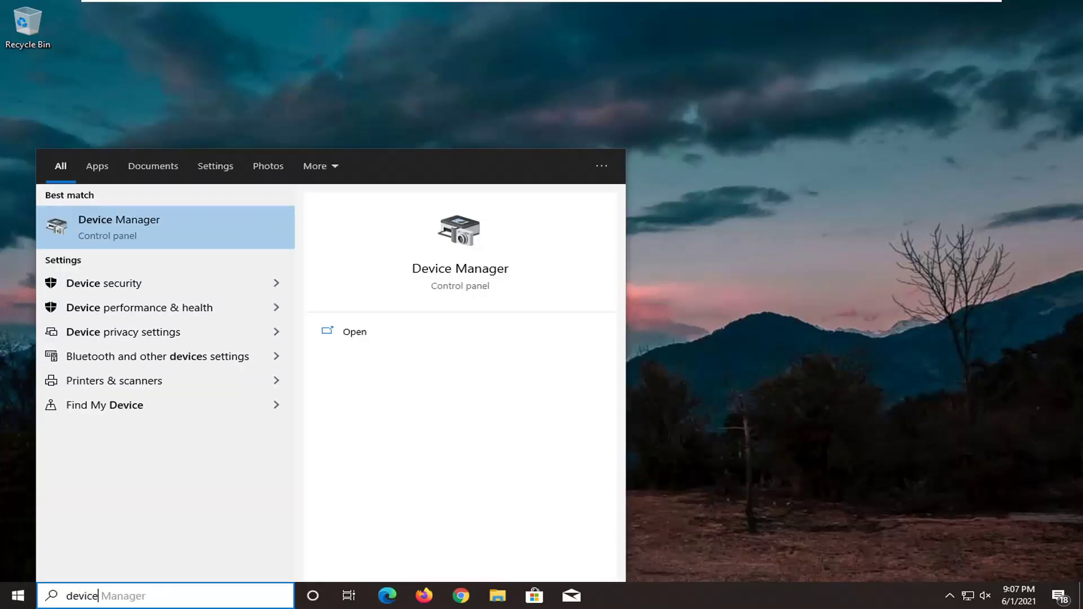
type(" manager")
key("Return")
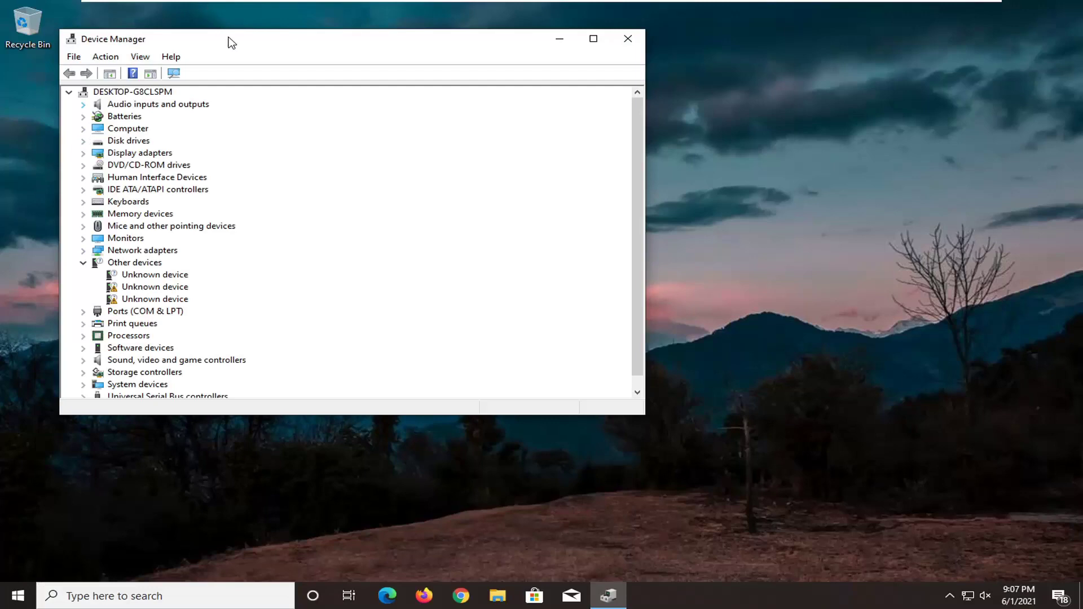
left_click_drag(231, 43, 331, 46)
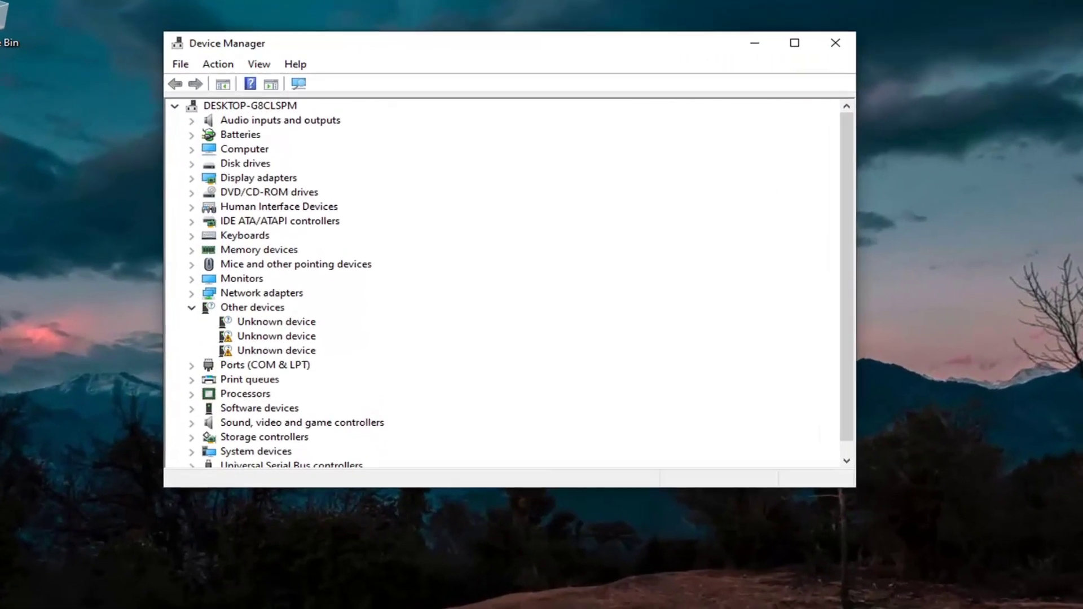
Step: Reinstall the VMware SVGA 3D display adapter driver from the local driver list via its Driver tab
double_click(265, 187)
right_click(252, 199)
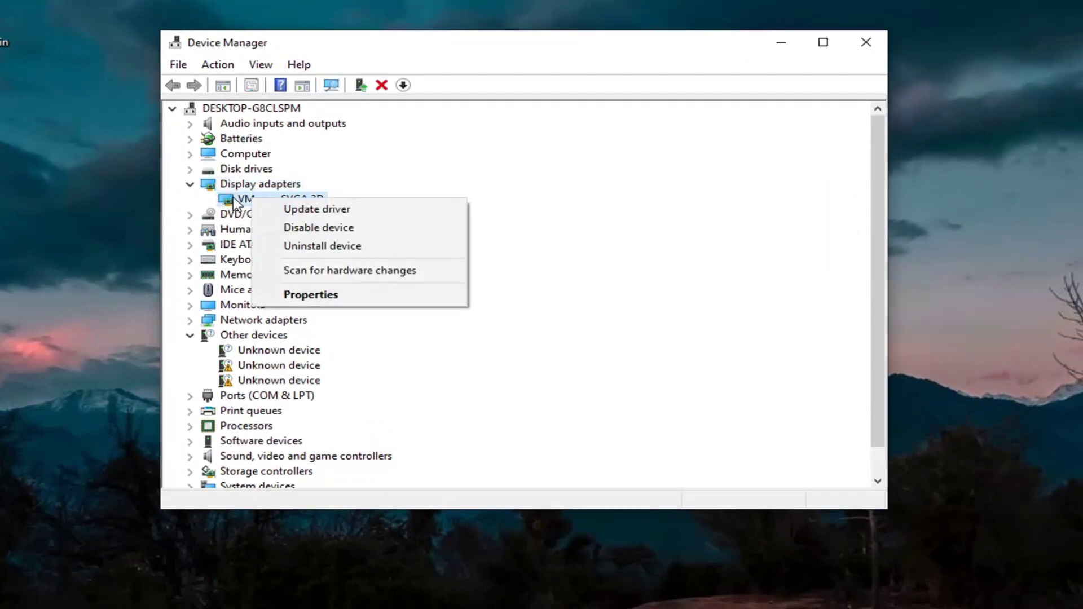
left_click(300, 295)
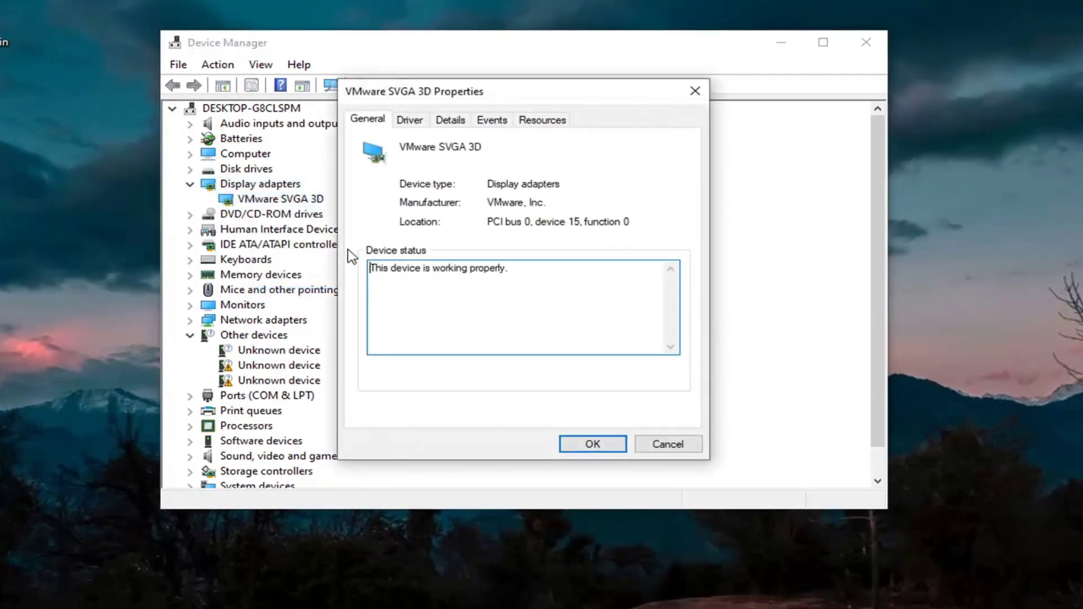
left_click(410, 121)
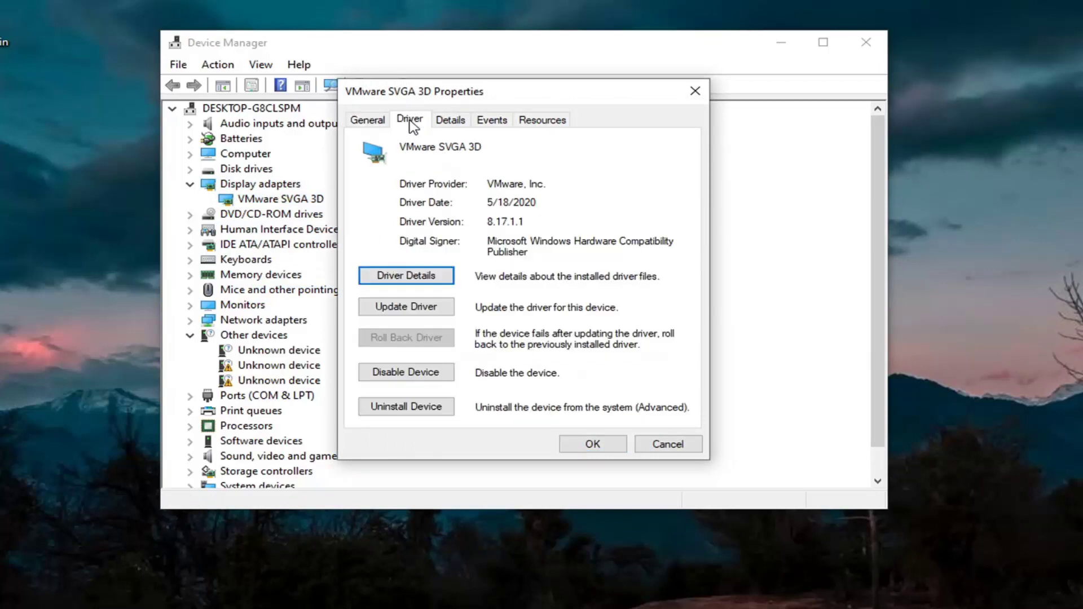
left_click(394, 312)
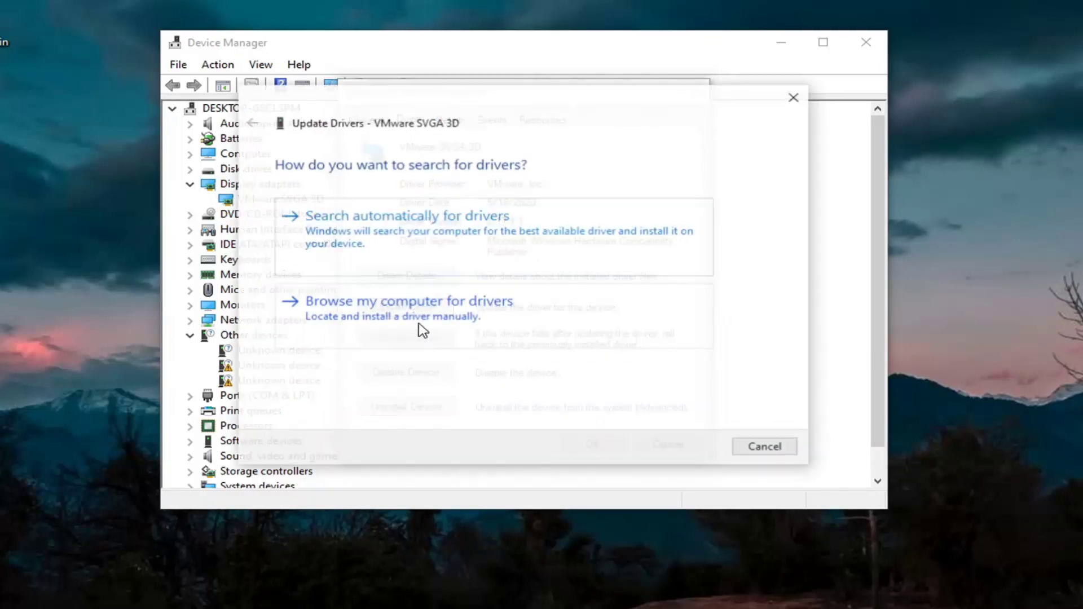
left_click(453, 310)
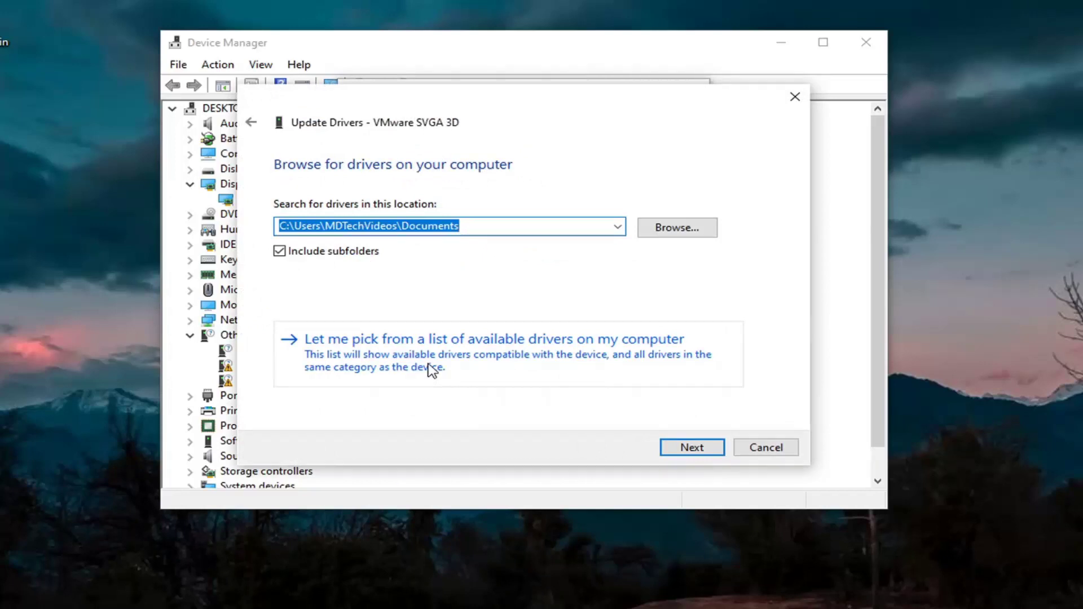
left_click(432, 370)
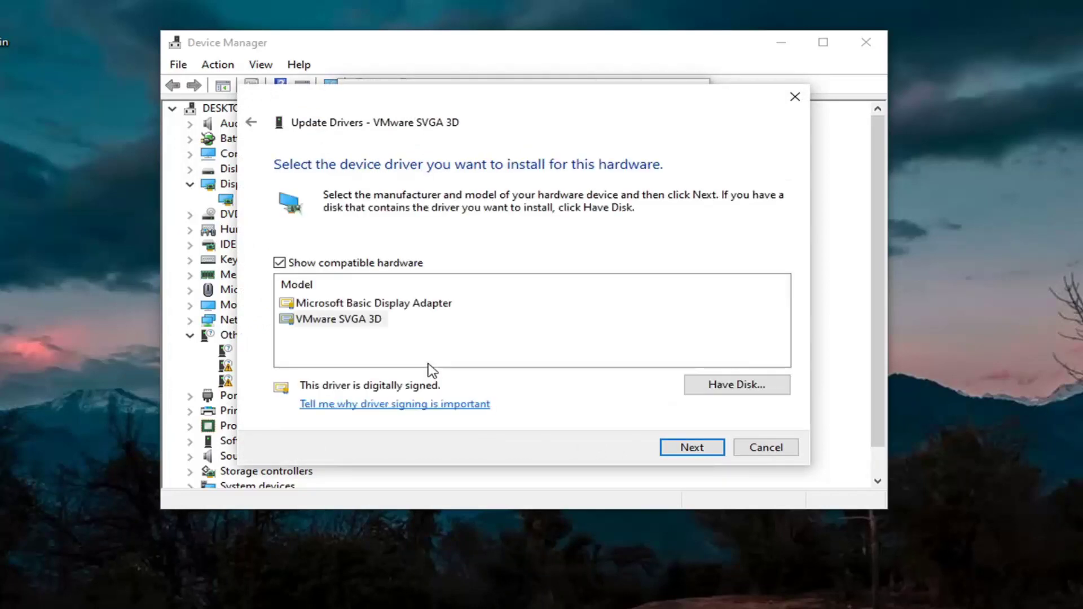
left_click(333, 323)
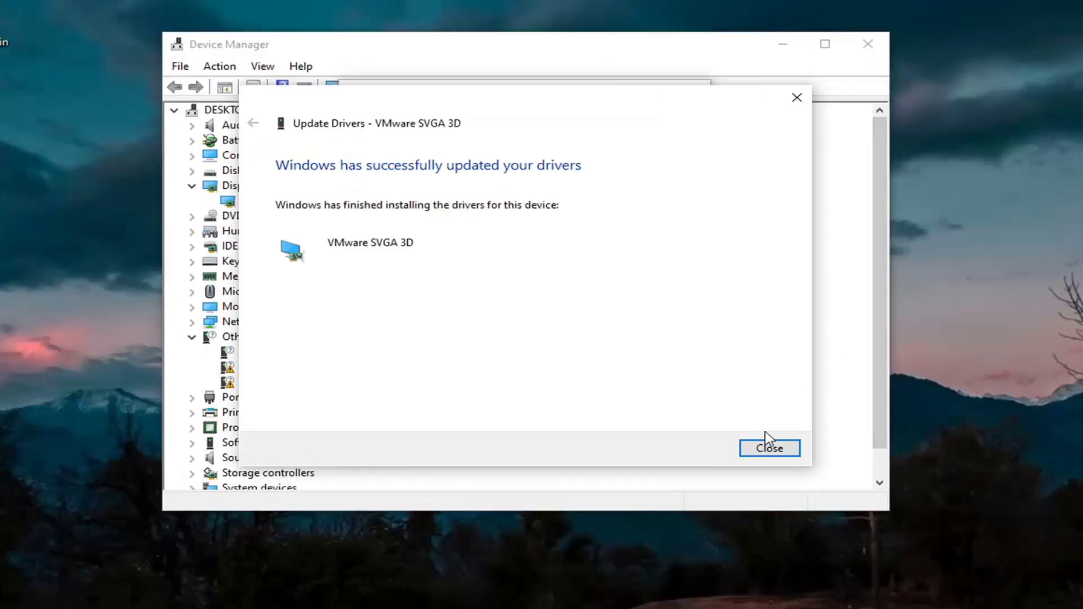
left_click(779, 449)
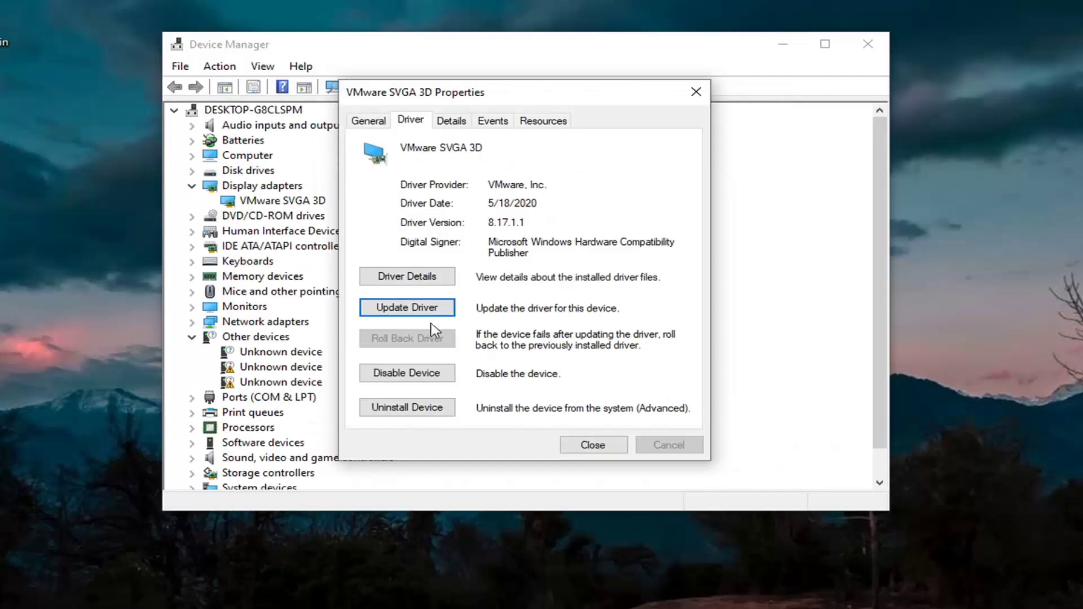
Step: Close the adapter properties, expand USB controllers, and check both PCI host controllers' properties
left_click(592, 445)
scroll(423, 387, "down", 1)
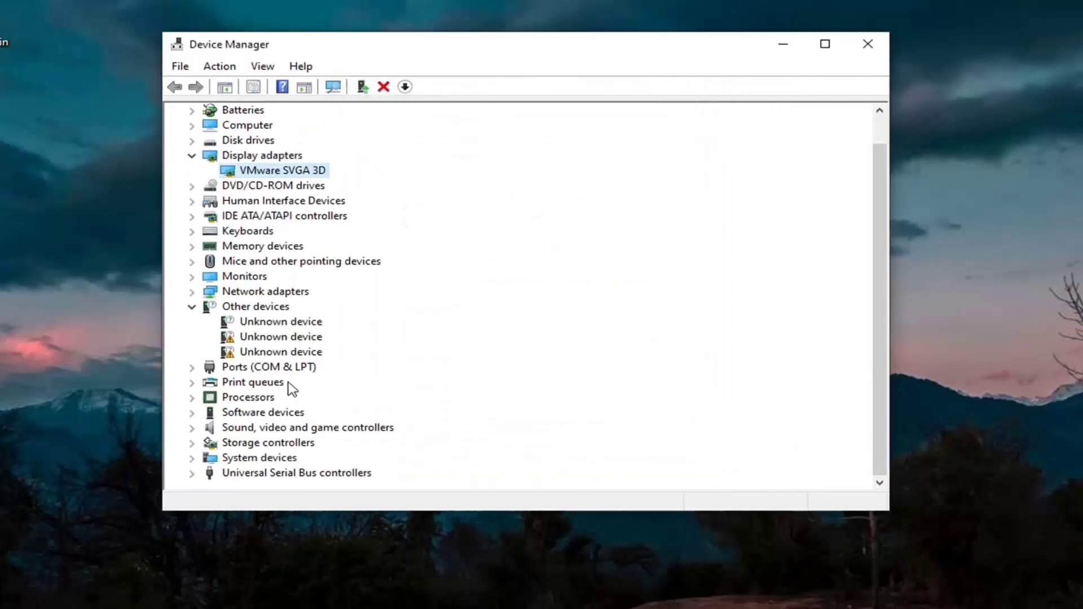
left_click(191, 473)
left_click(251, 381)
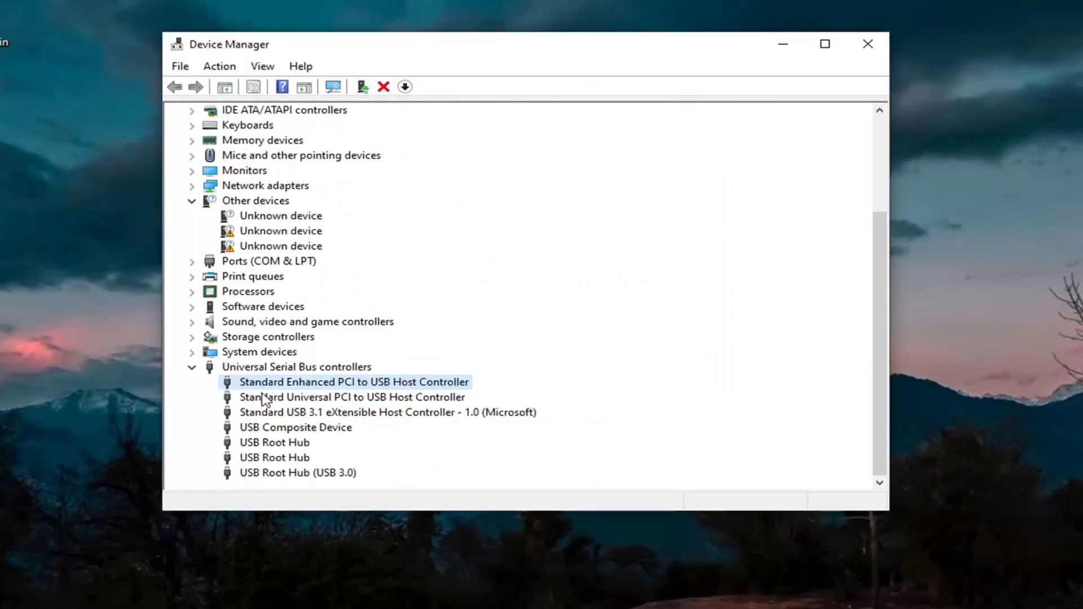
double_click(269, 383)
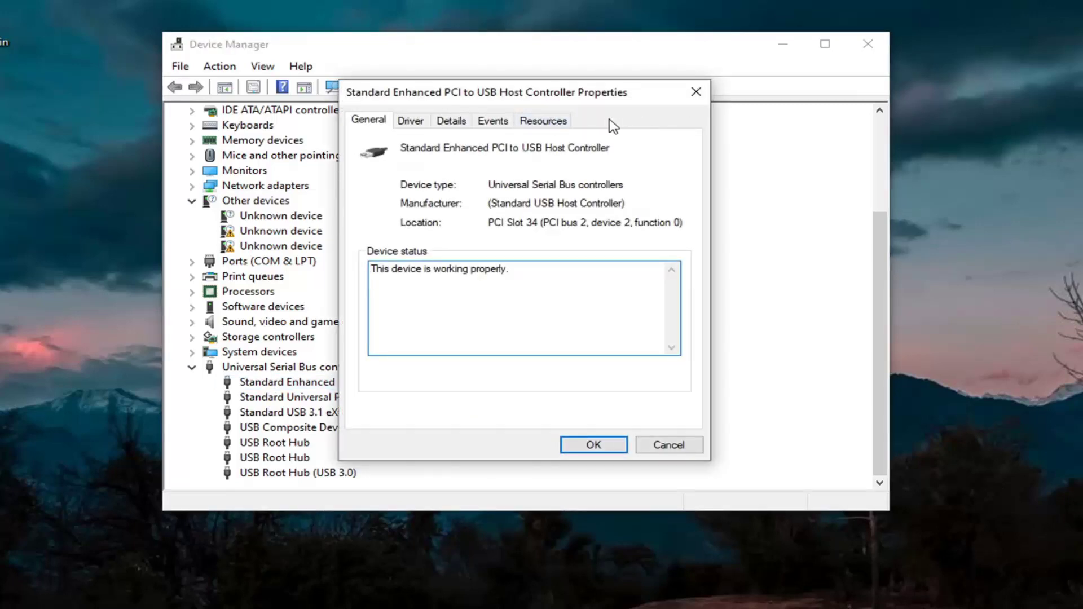
left_click(226, 352)
double_click(287, 398)
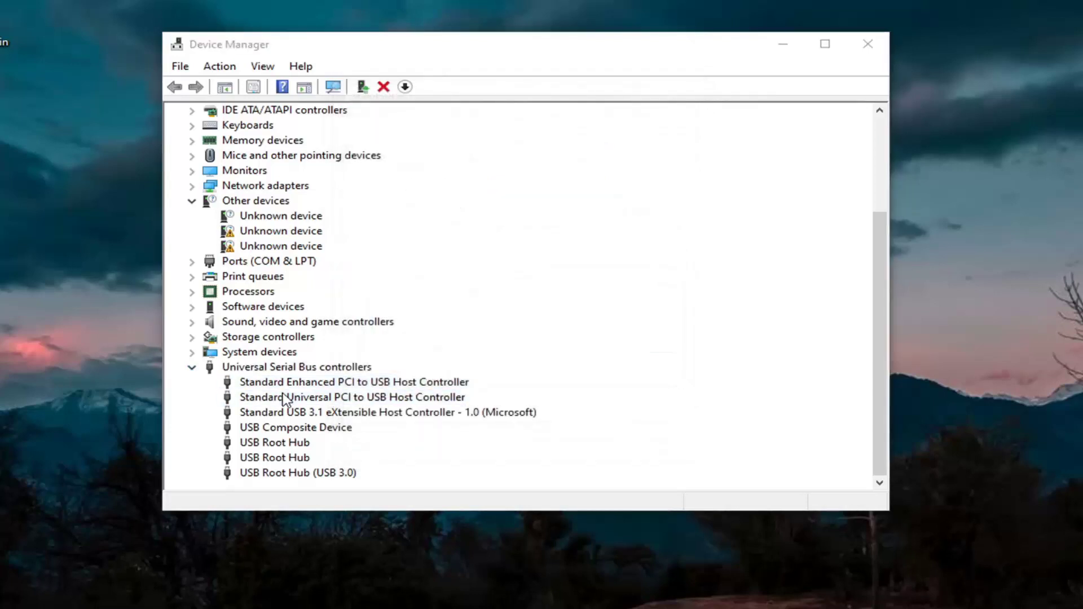
left_click(696, 91)
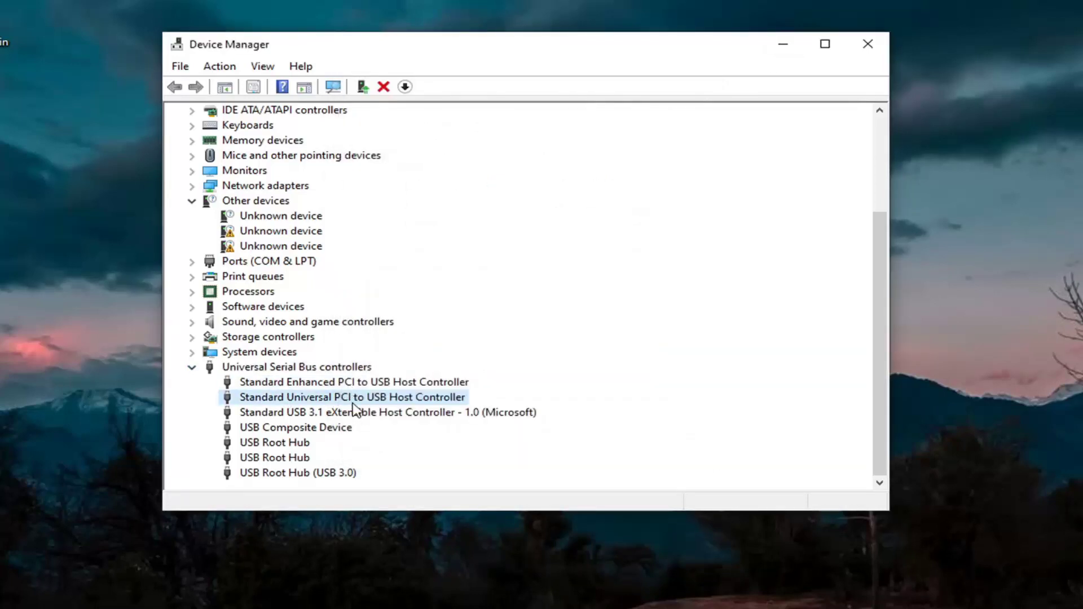
key("Return")
left_click(696, 92)
Step: Turn off power saving for the USB 3.1 eXtensible Host Controller, then check the USB Composite Device
double_click(438, 411)
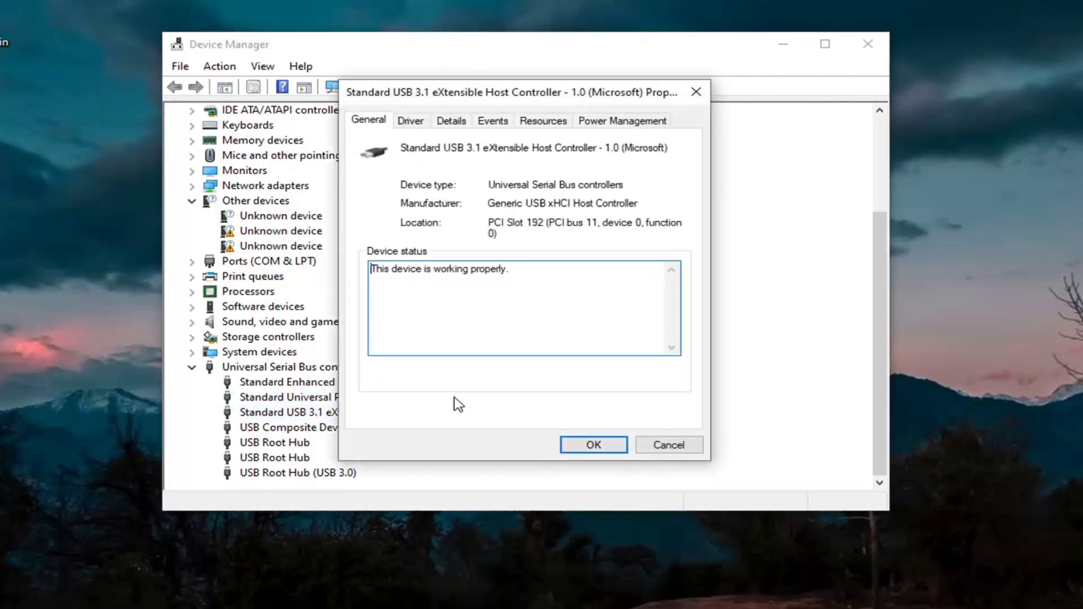
left_click(612, 126)
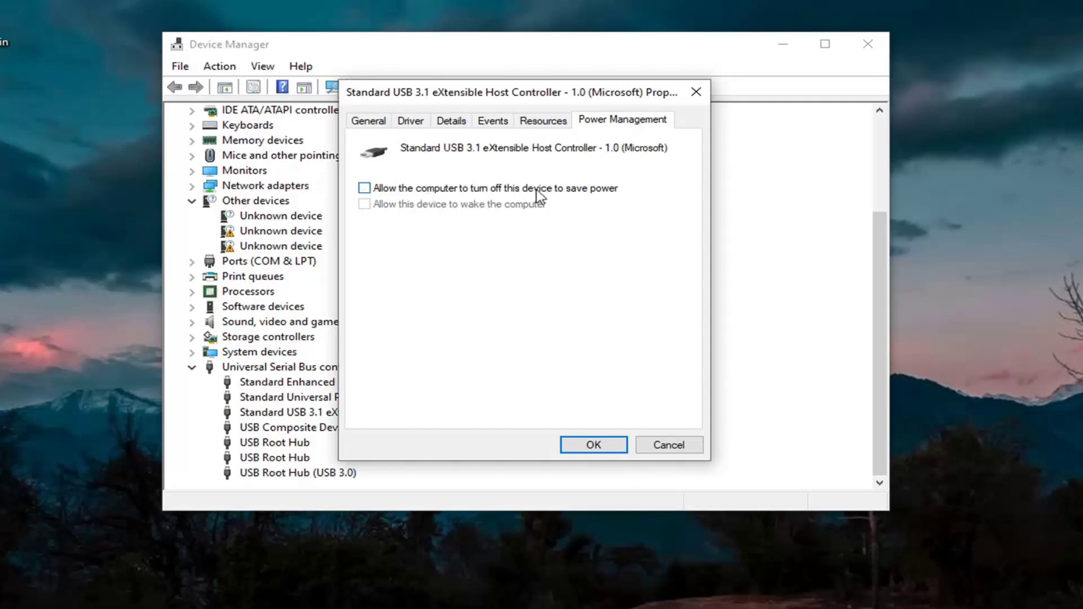
left_click(599, 448)
double_click(336, 428)
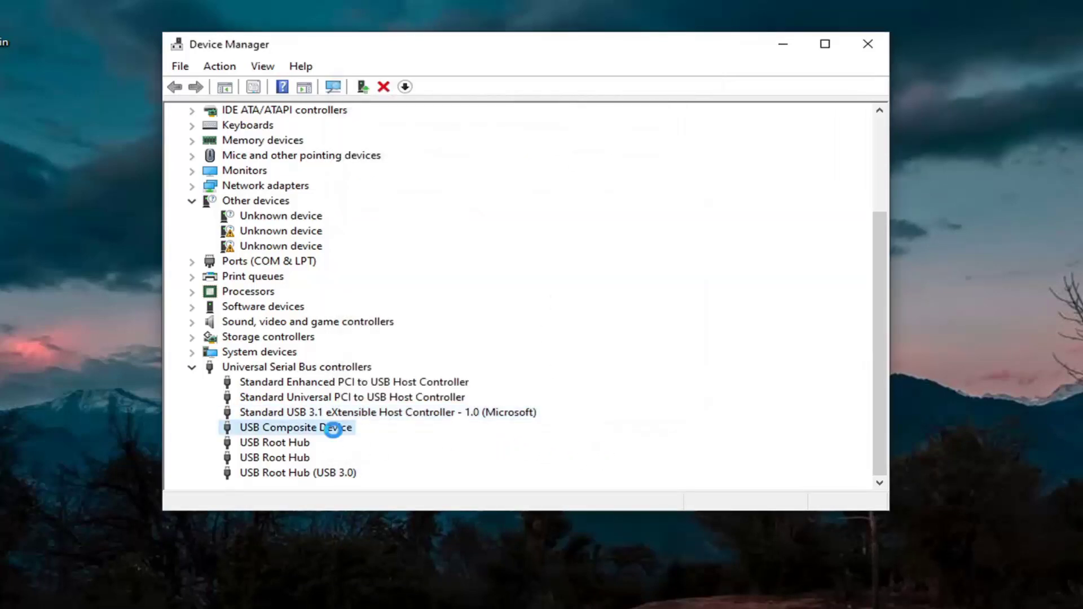
left_click(694, 90)
Step: Uncheck 'Allow the computer to turn off this device to save power' on both USB Root Hubs
double_click(275, 443)
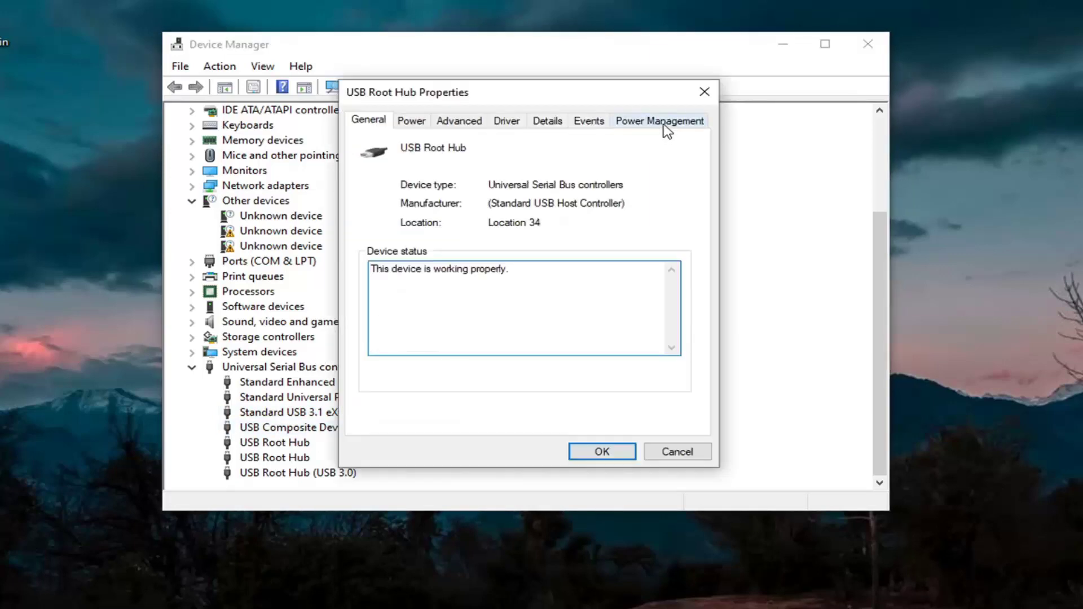
left_click(660, 119)
left_click(419, 188)
left_click(649, 454)
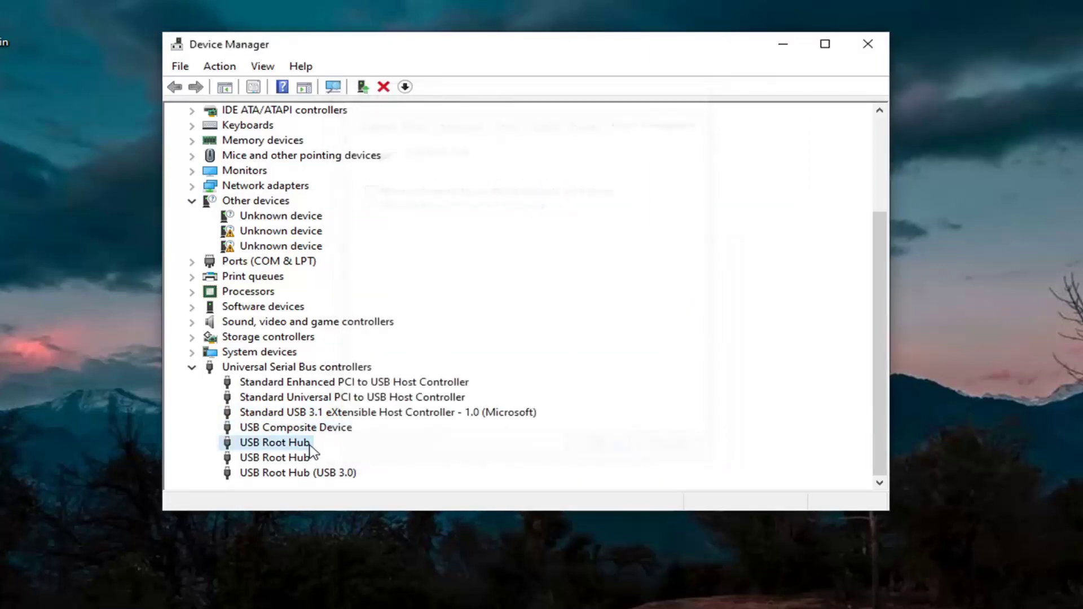
double_click(294, 457)
left_click(619, 127)
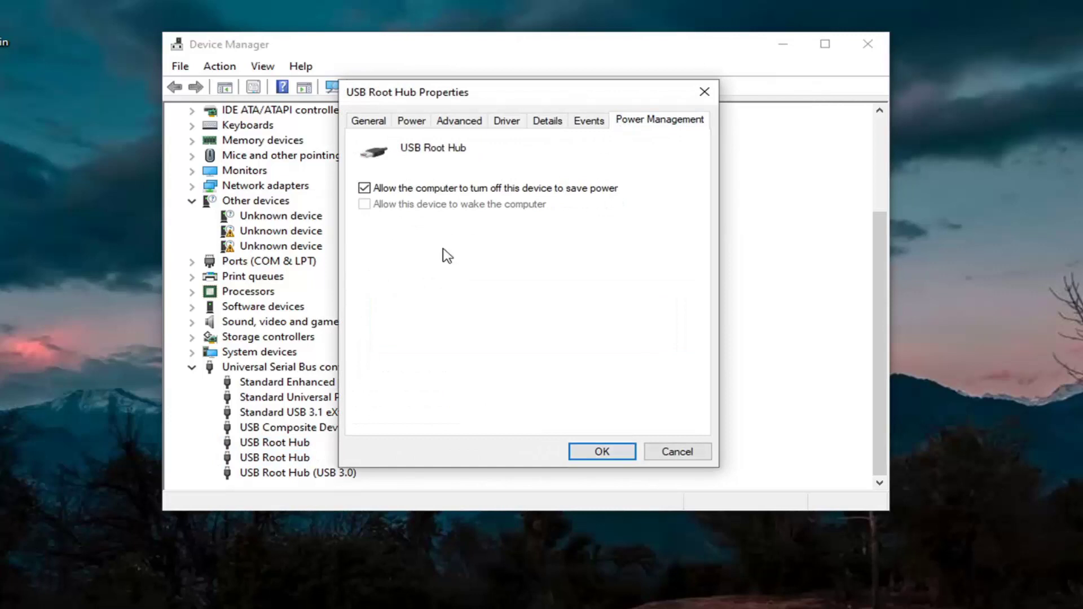
left_click(420, 188)
left_click(621, 451)
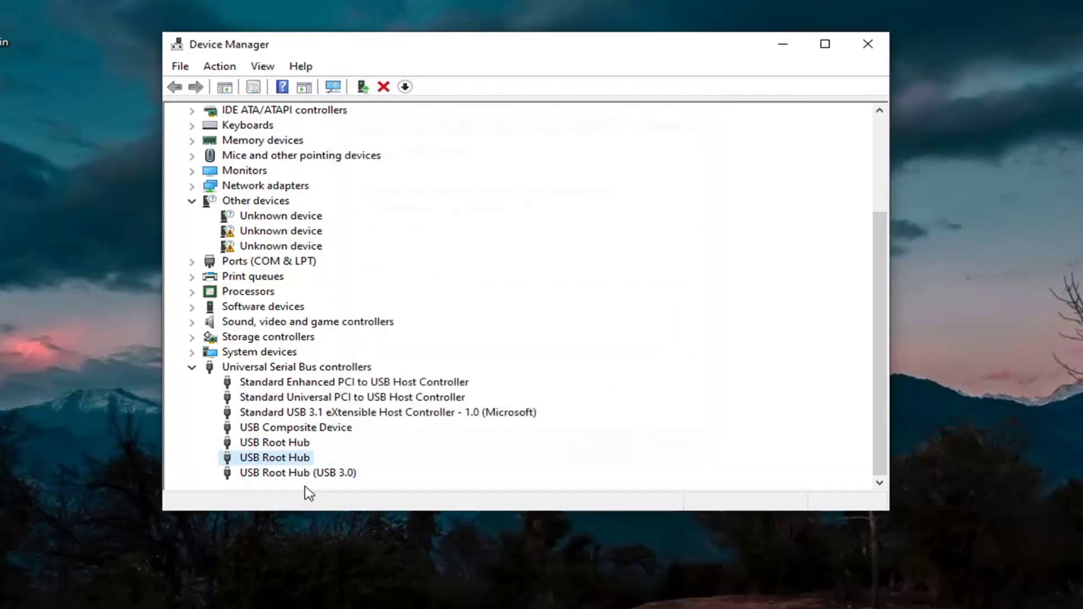
Step: Disable the power-saving shutdown option for USB Root Hub (USB 3.0)
left_click(314, 476)
double_click(316, 476)
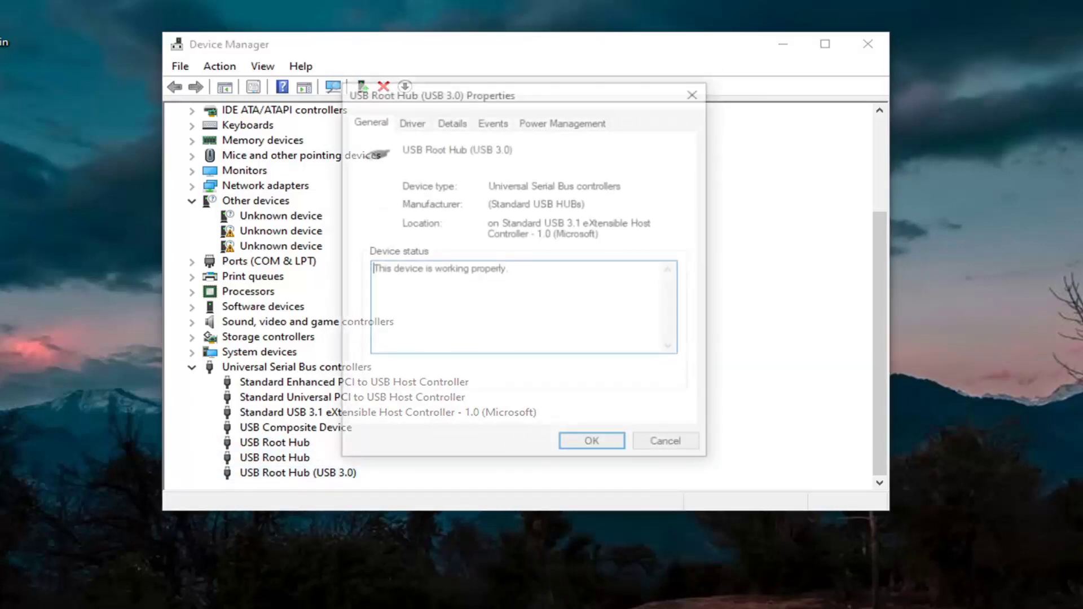
left_click(564, 120)
left_click(413, 189)
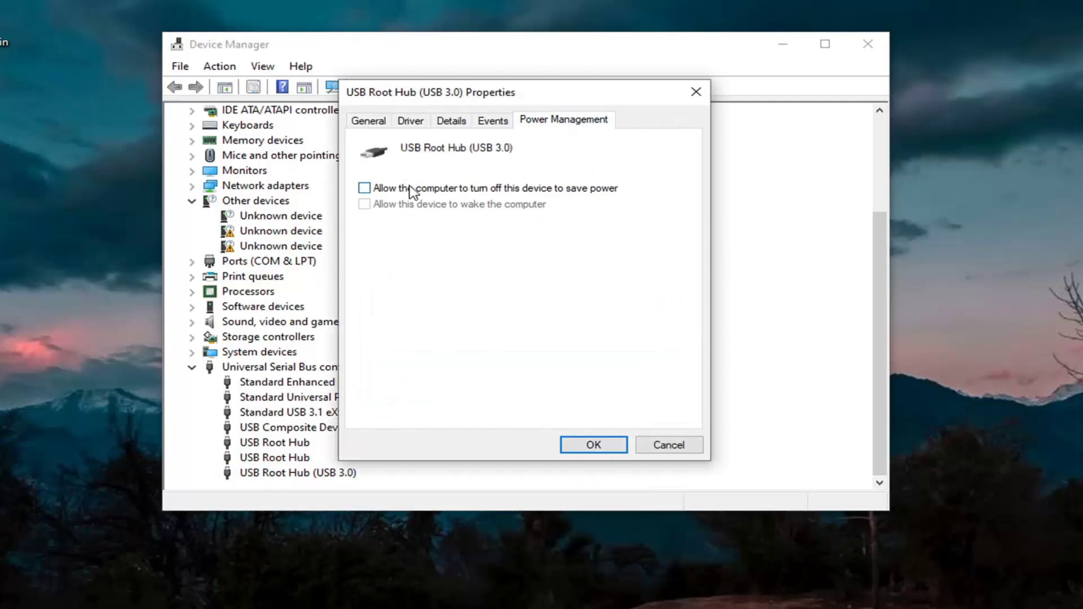
left_click(604, 450)
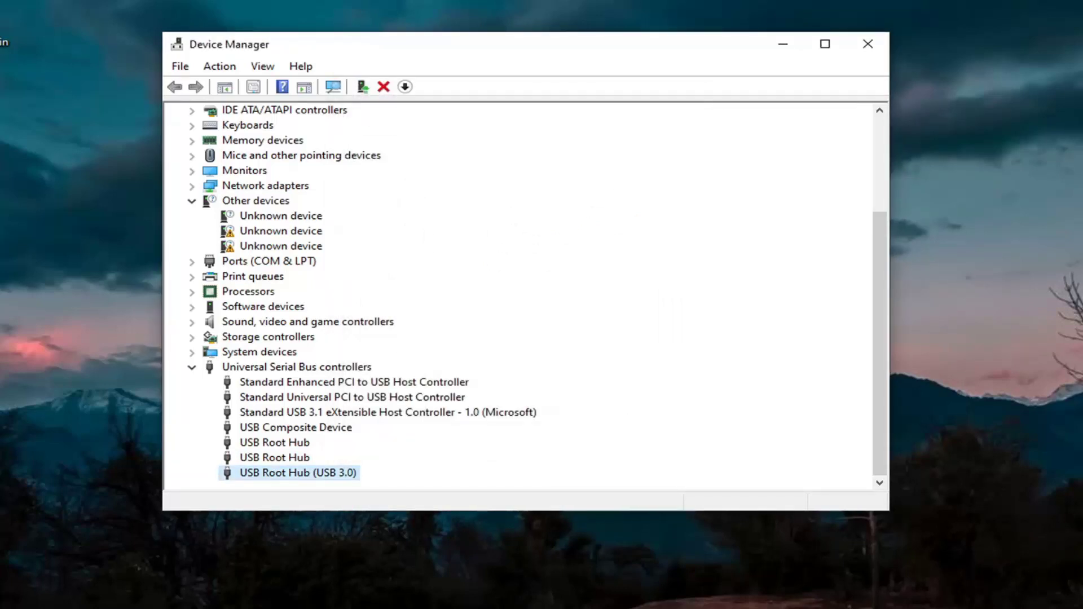